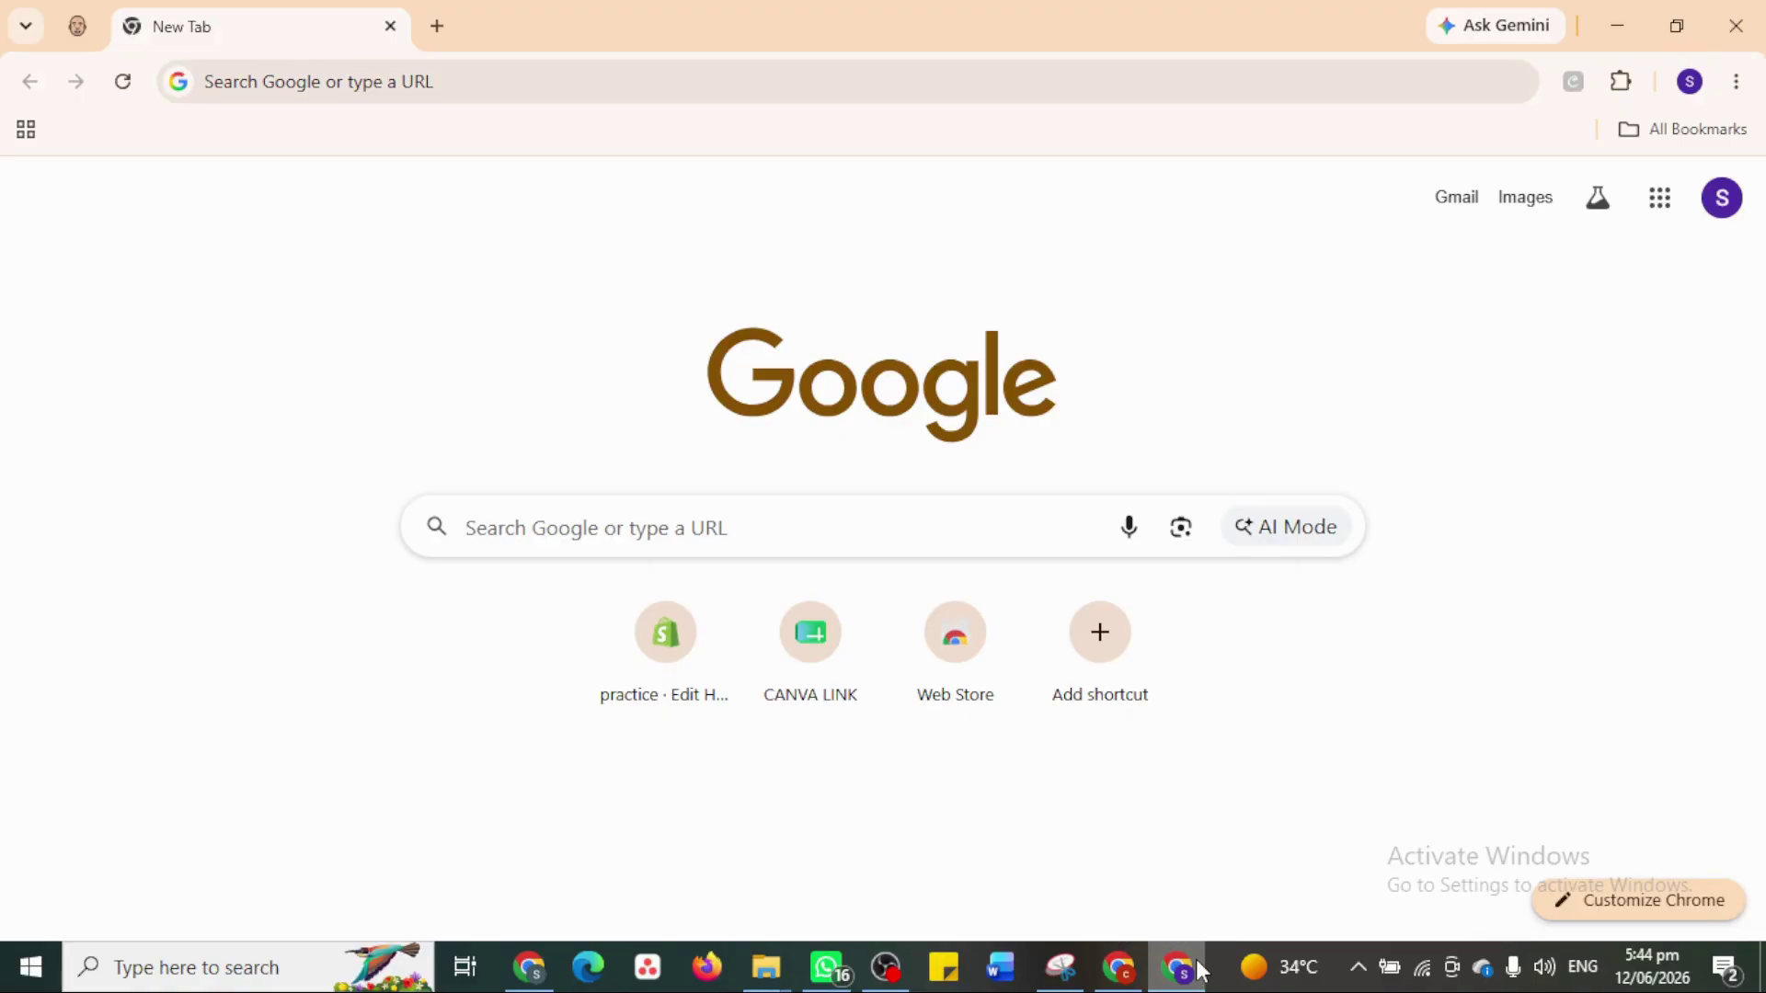
Search Google for "chat gpt" and open the ChatGPT site from the sponsored result
click(999, 553)
click(762, 603)
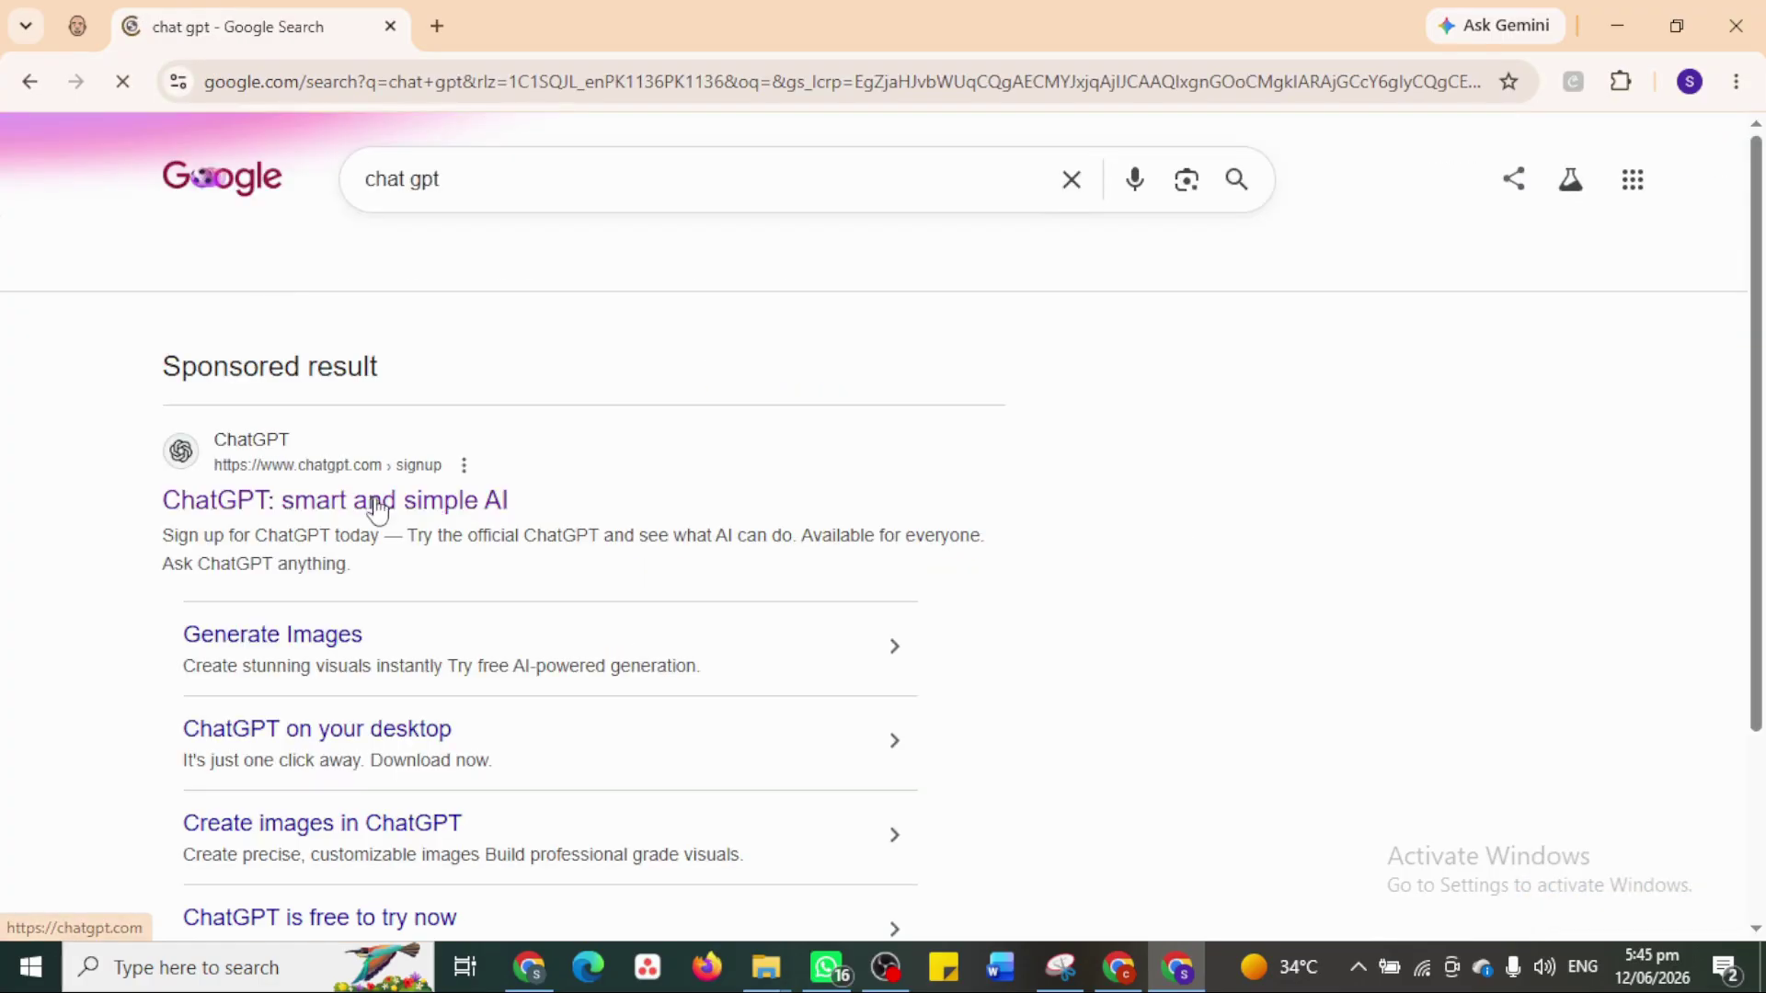
click(344, 504)
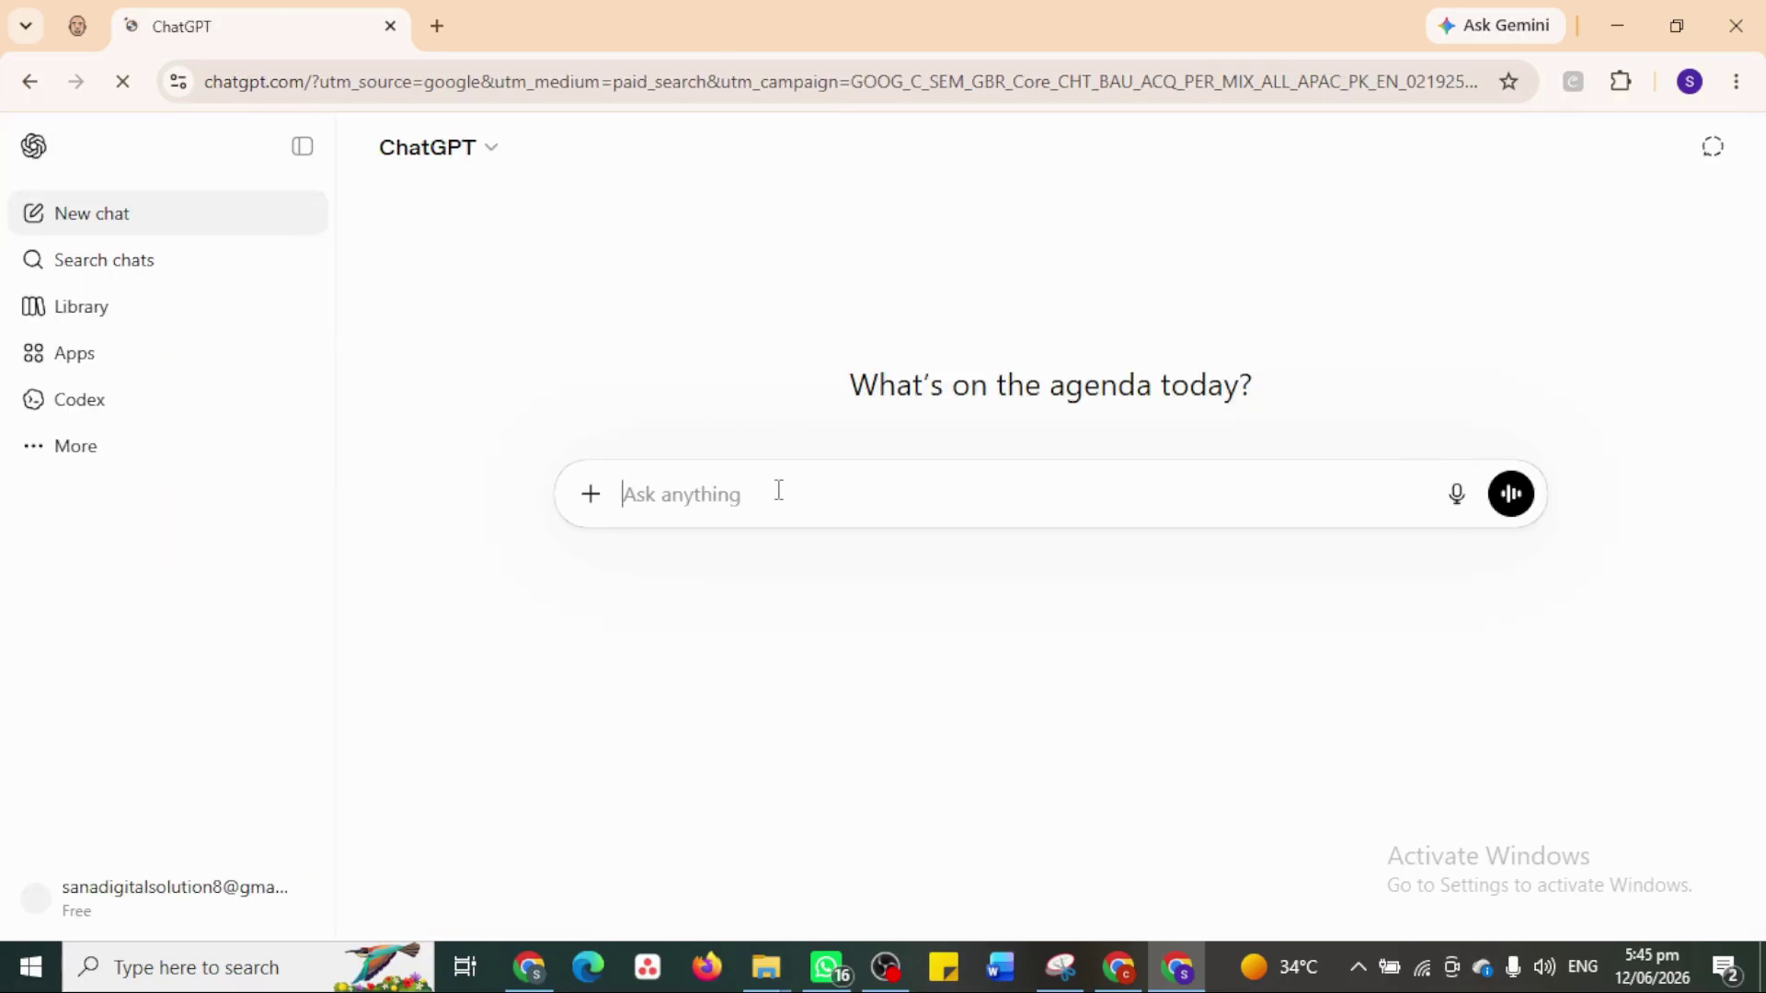
text(DIGI)
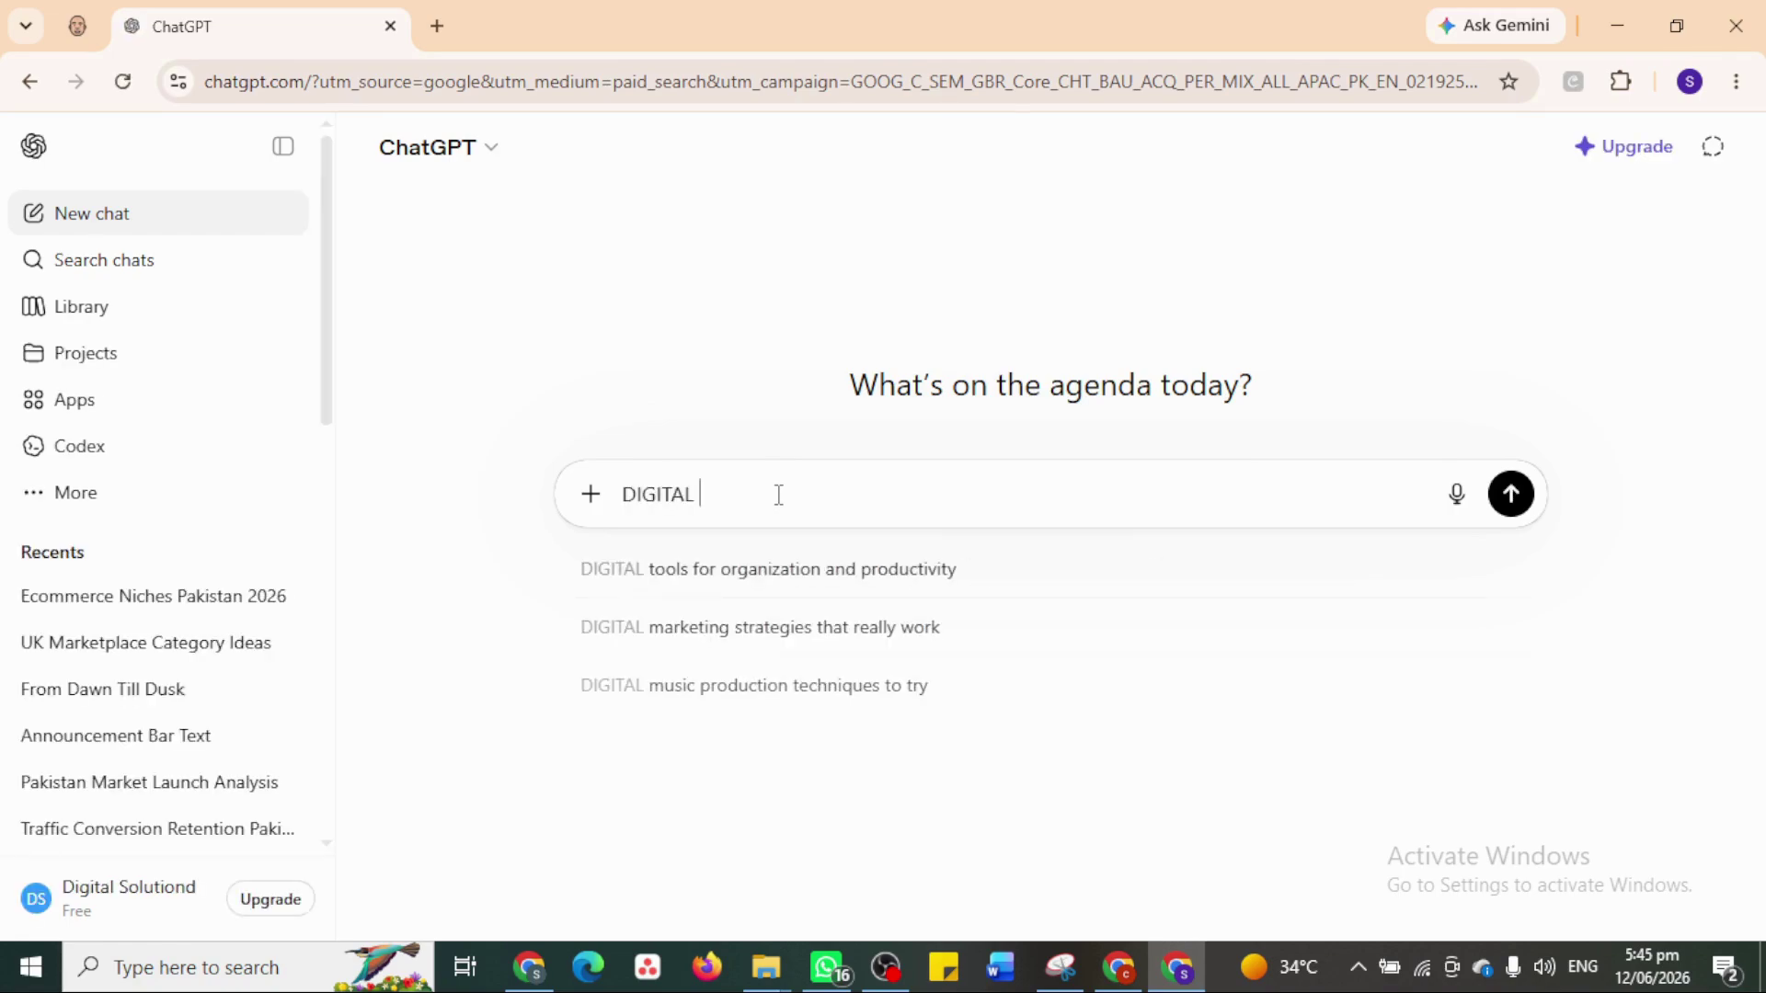
text(TAL)
key(BackSpace)
key(BackSpace)
key(BackSpace)
key(BackSpace)
key(BackSpace)
key(BackSpace)
key(BackSpace)
Send ChatGPT the prompt "WRITE SHORT NOTE ON DIGITAL MAKETING" and copy the note it writes
text(W)
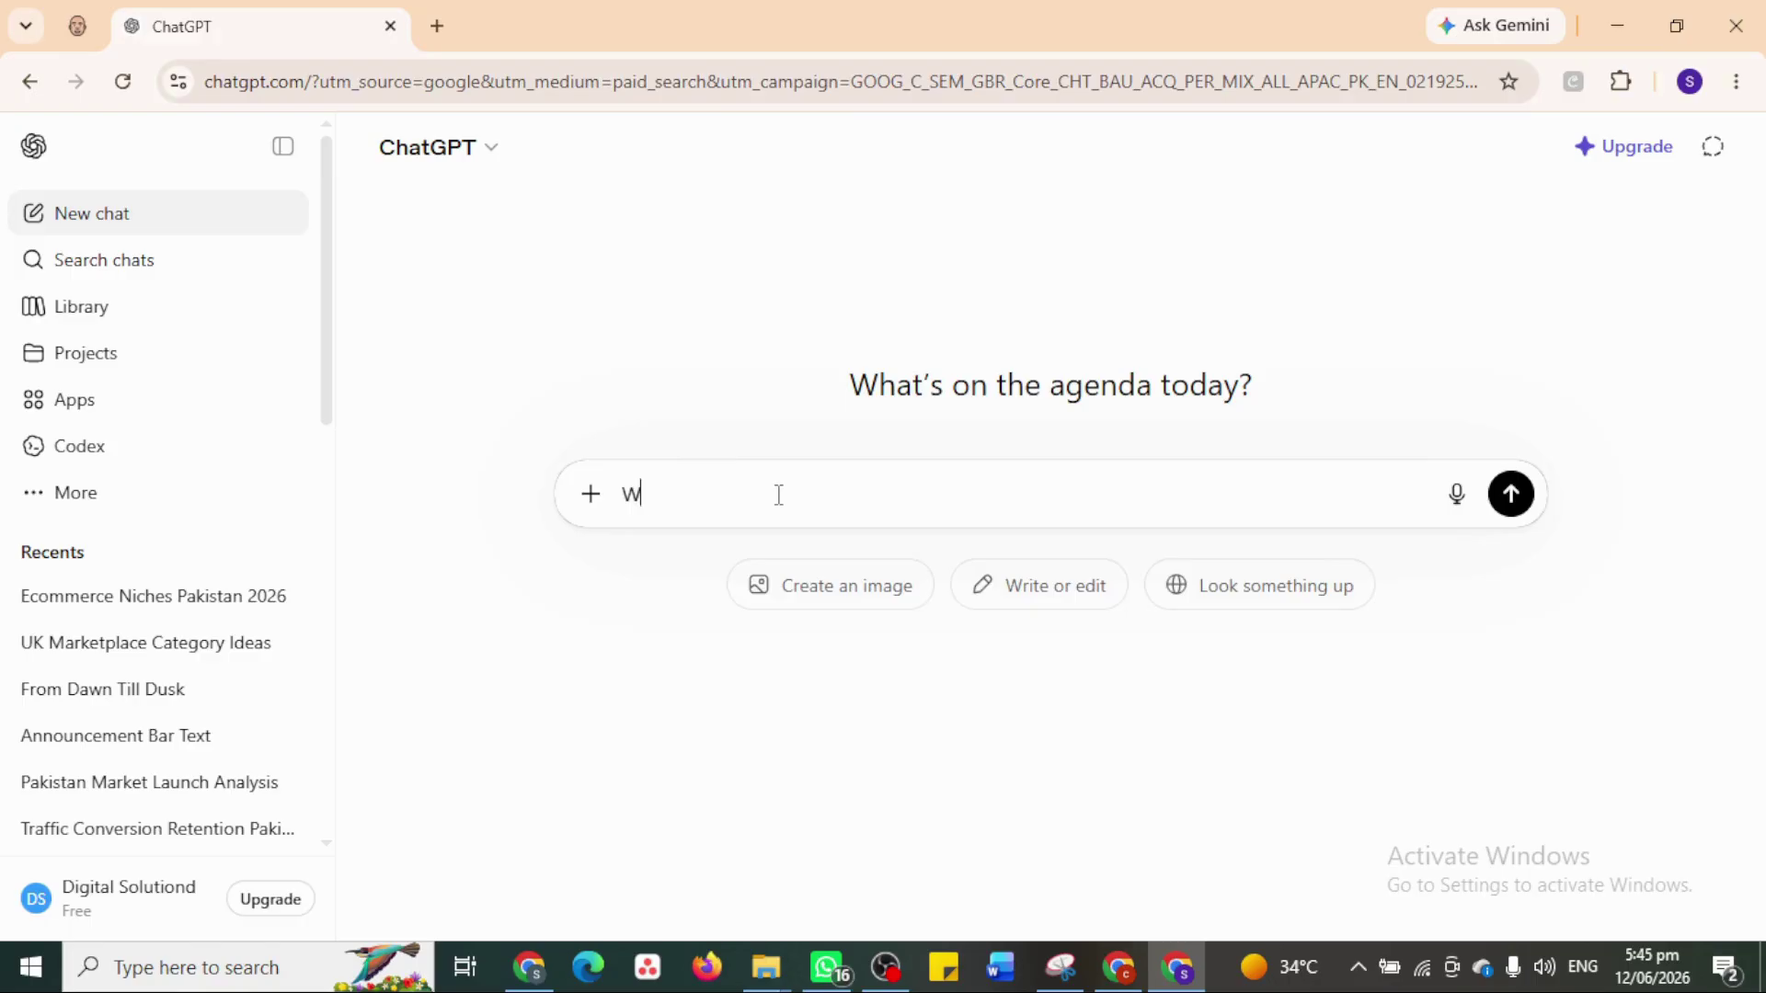
text(RITE SHORT NOTE ON DIG)
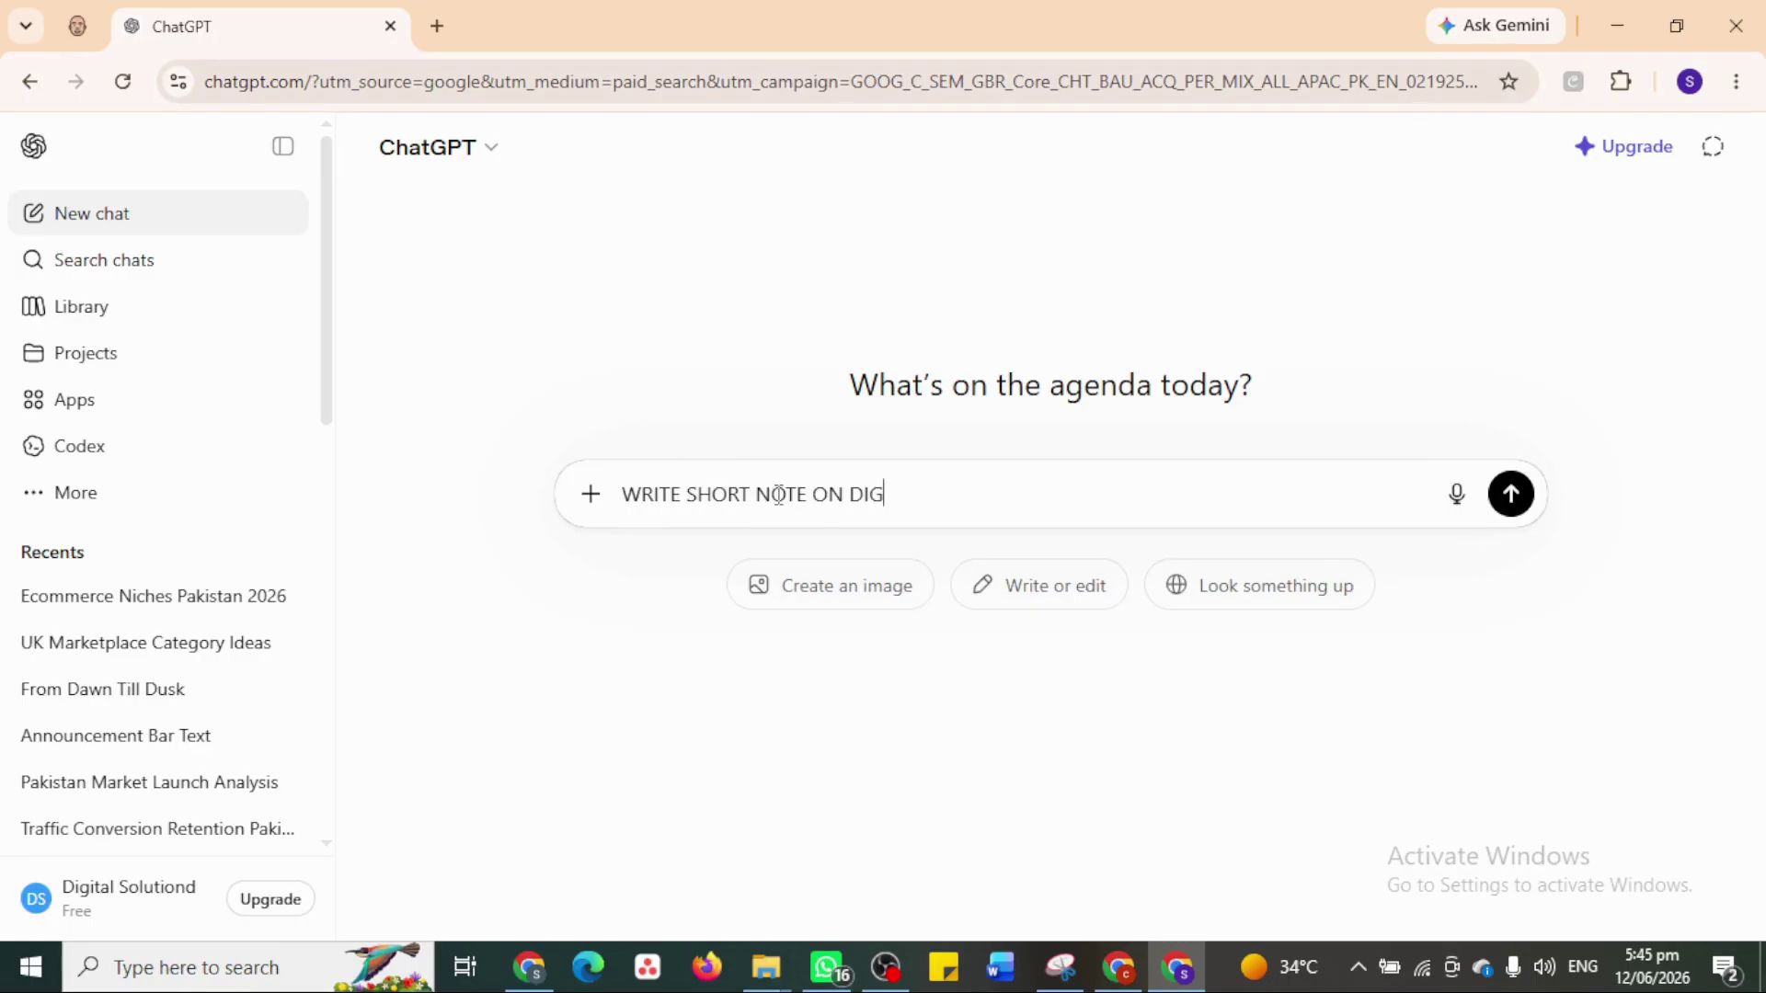
text(ITAL MAKETING)
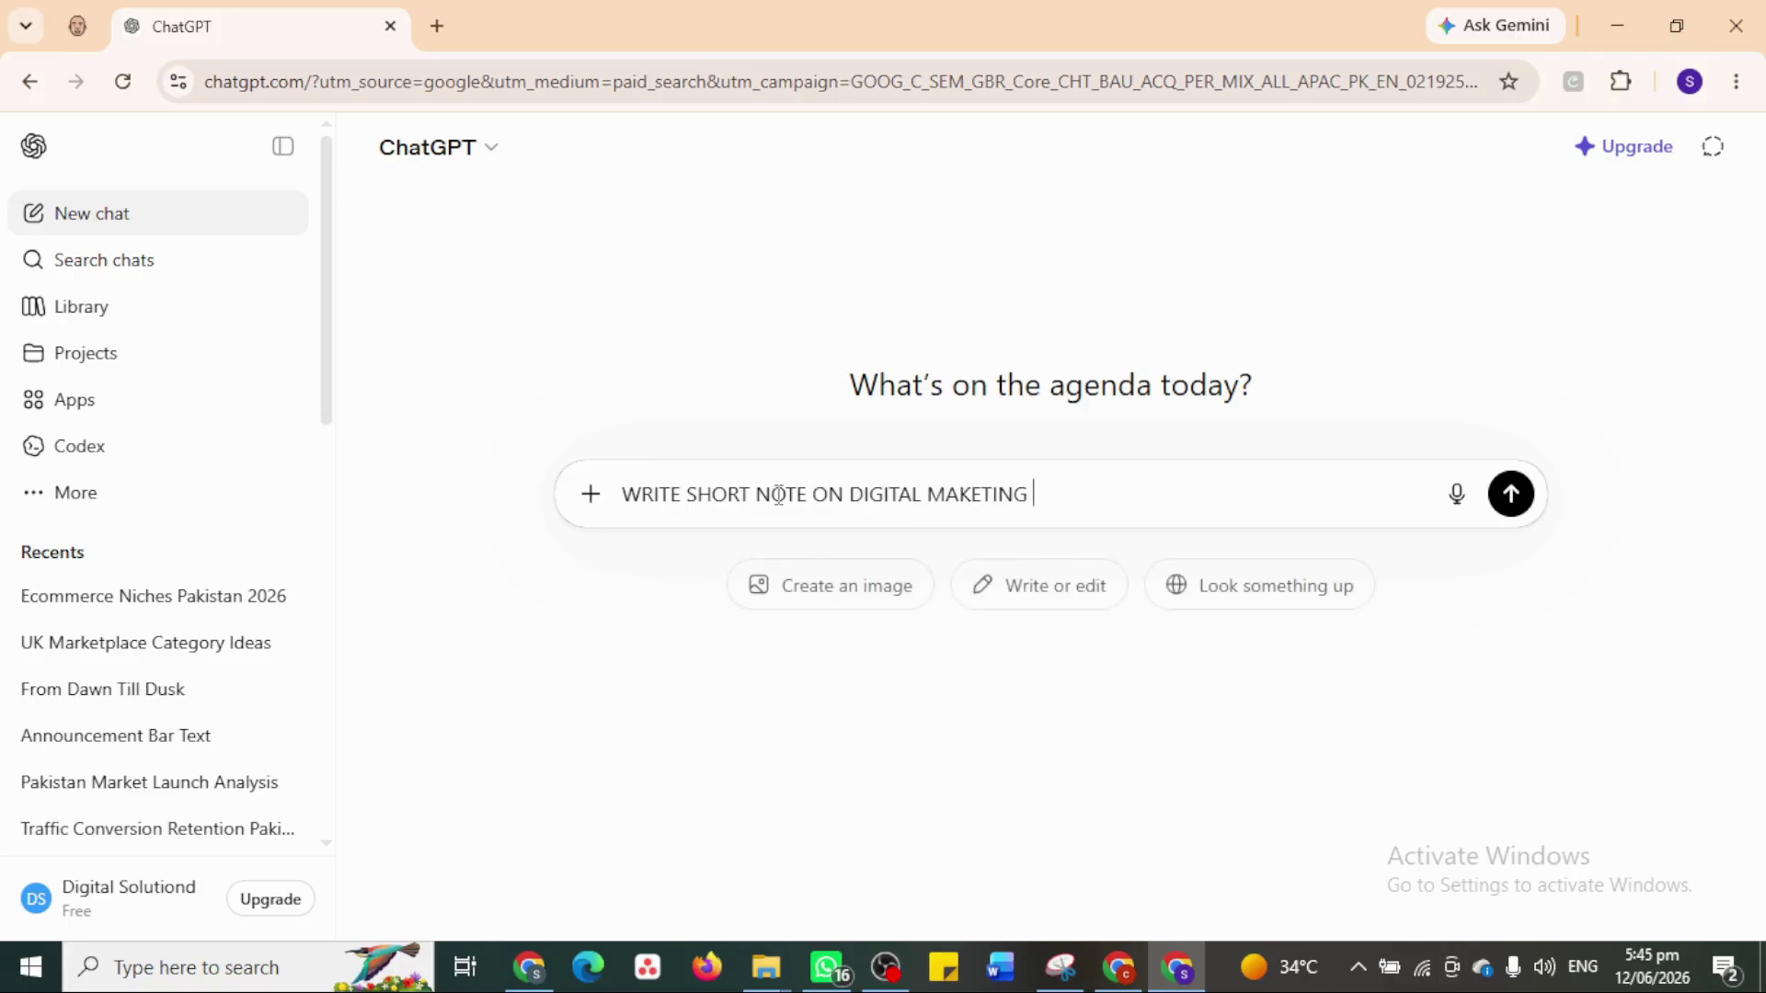
key(Return)
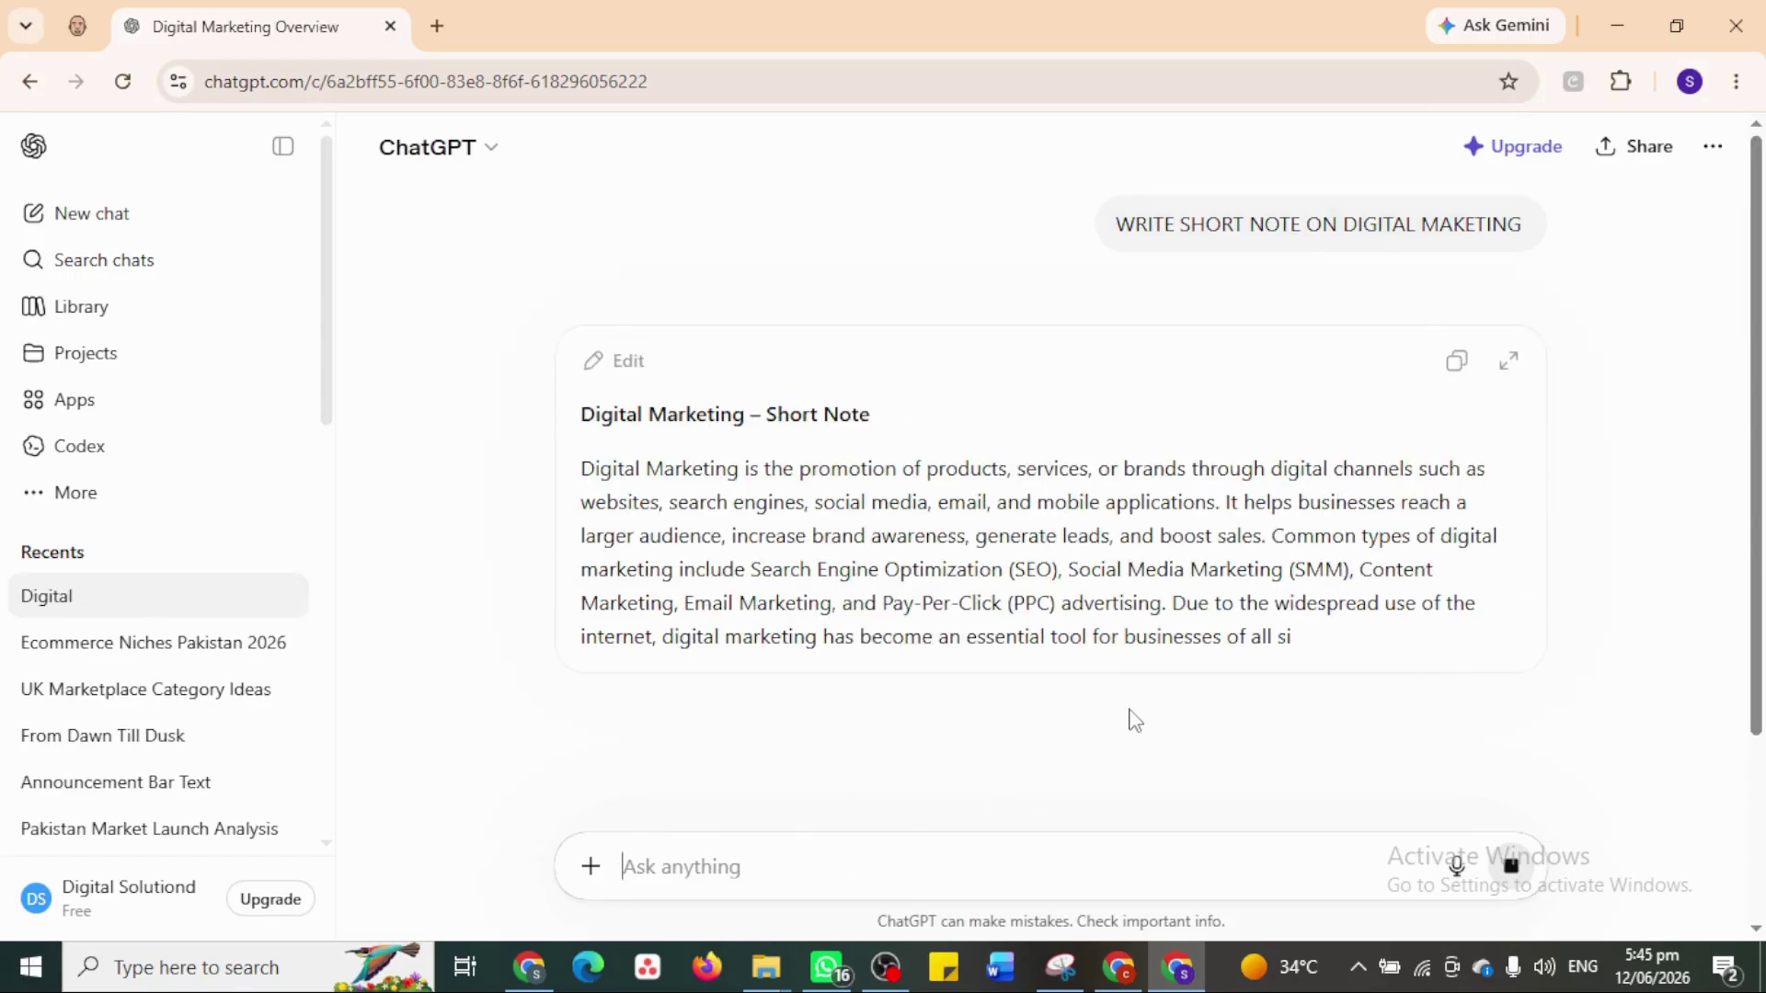
click(1459, 383)
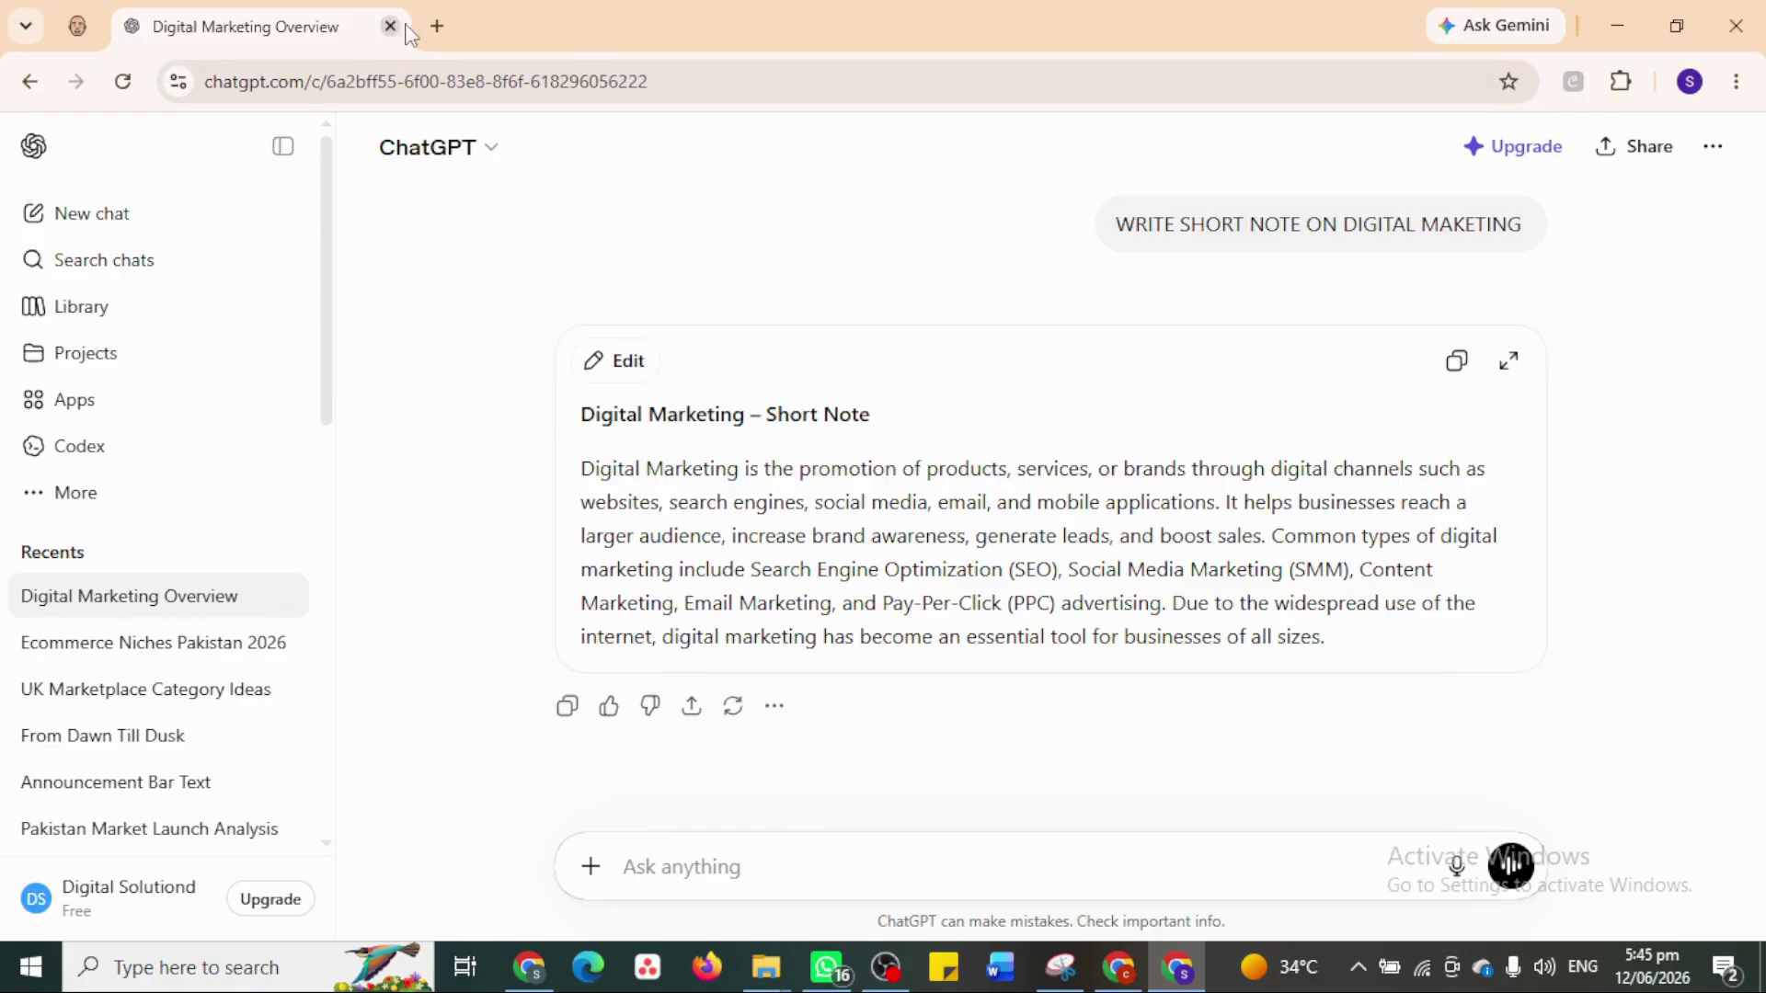
Open Google Drive in a new browser tab, go to My Drive and reload the page to load its contents
click(437, 27)
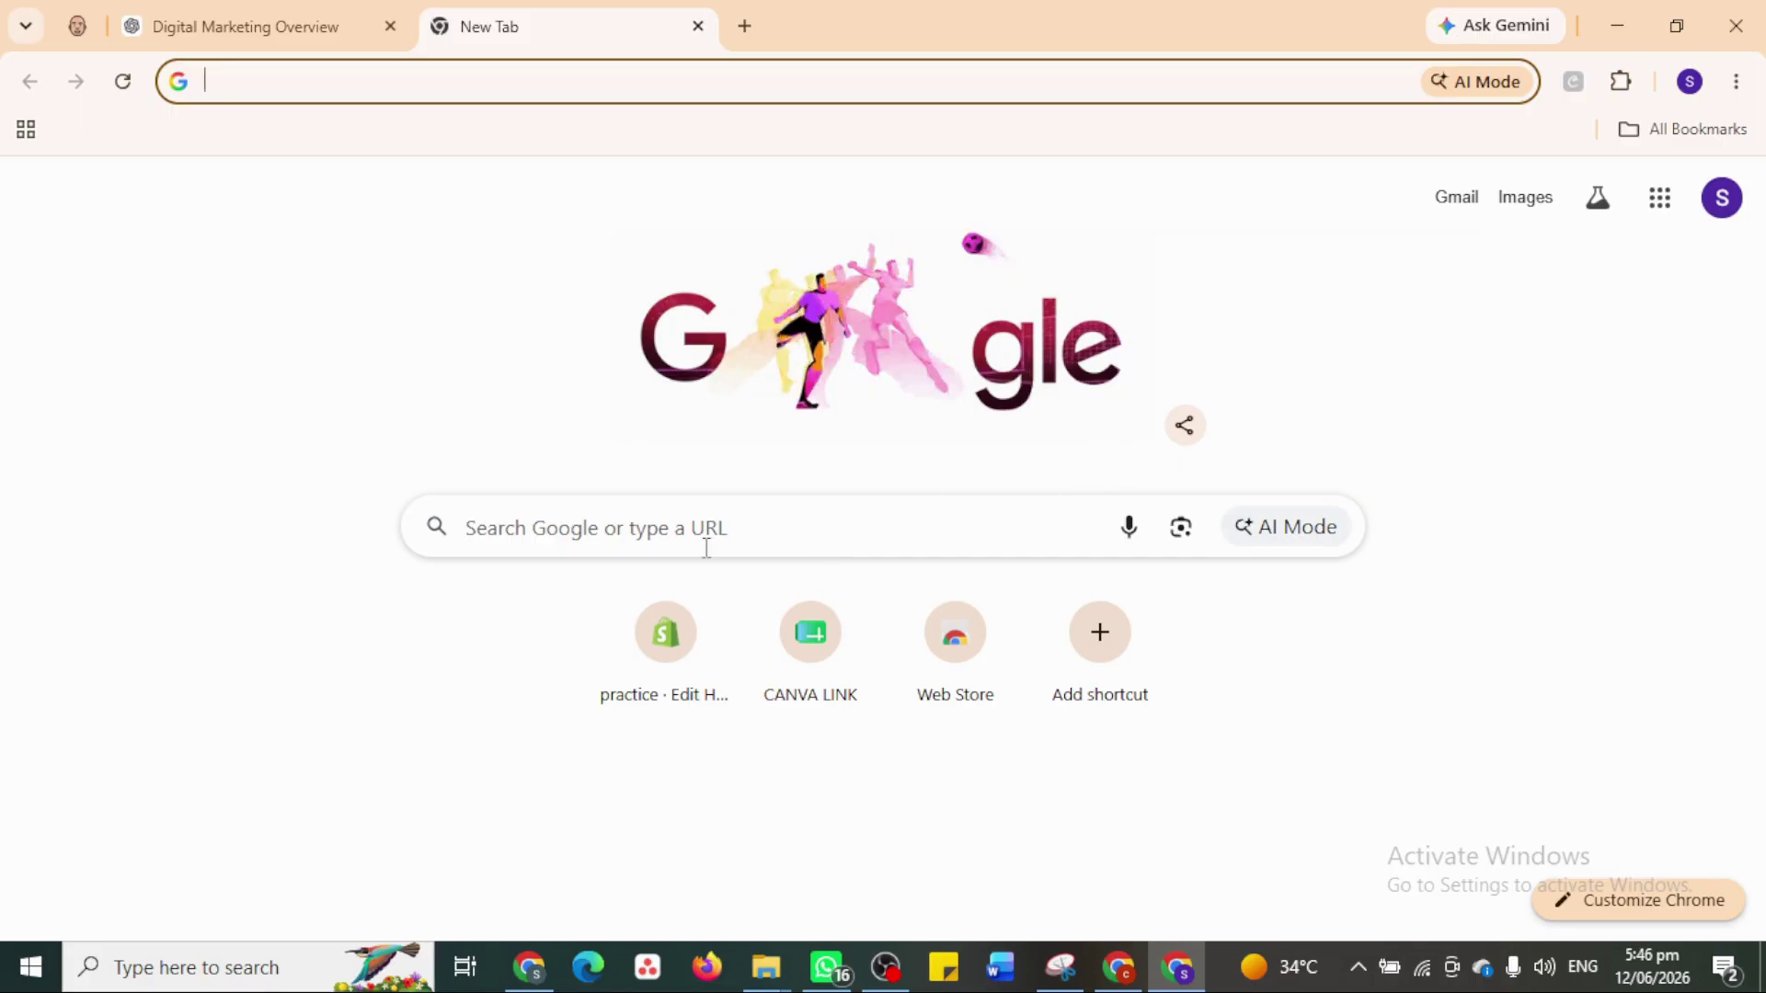
click(1673, 206)
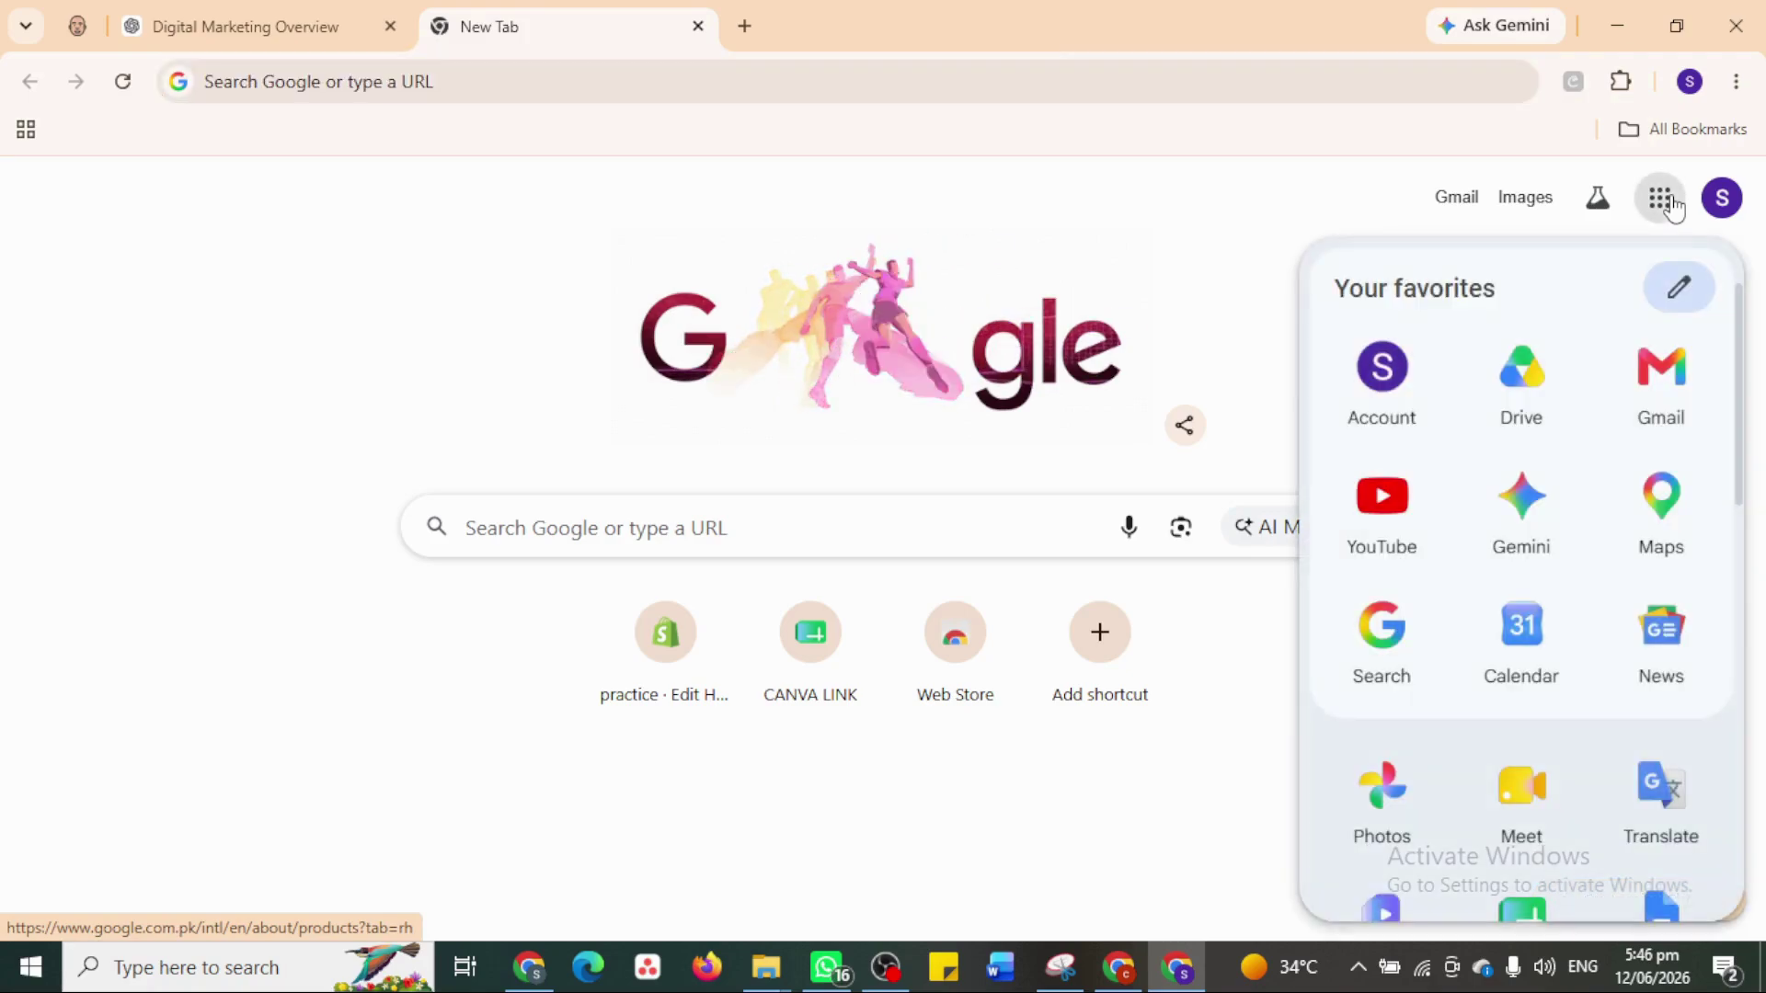
click(1532, 387)
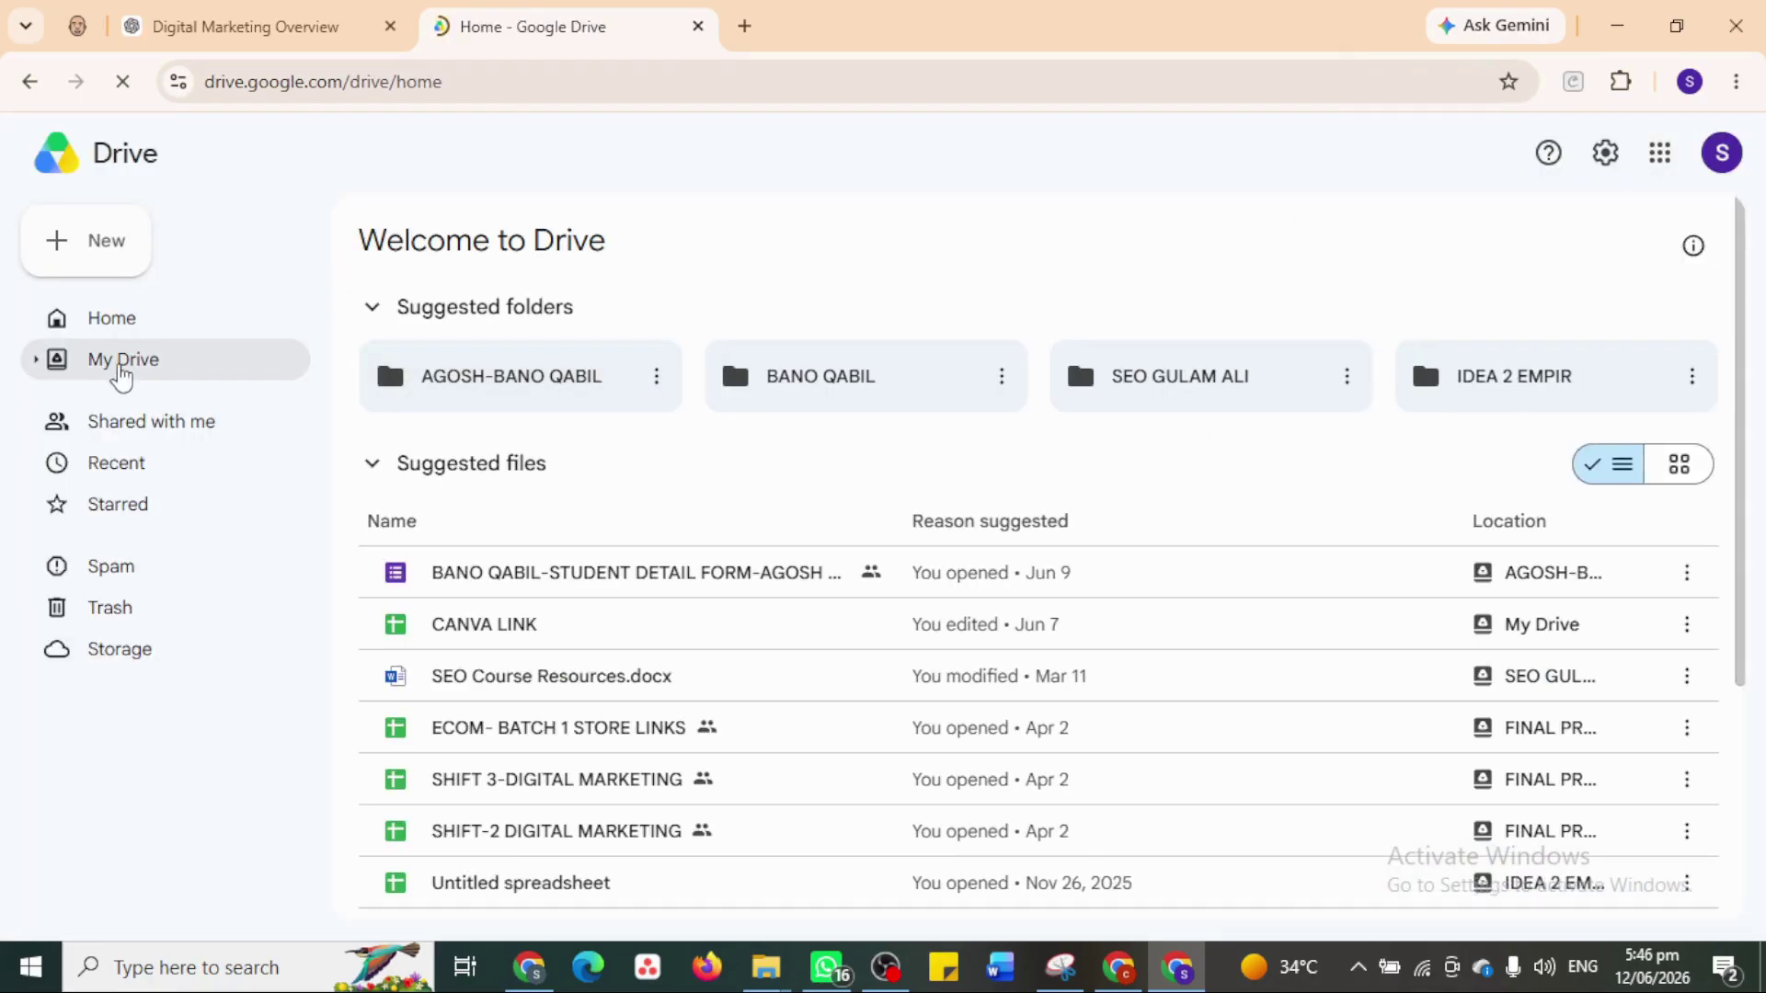
click(120, 368)
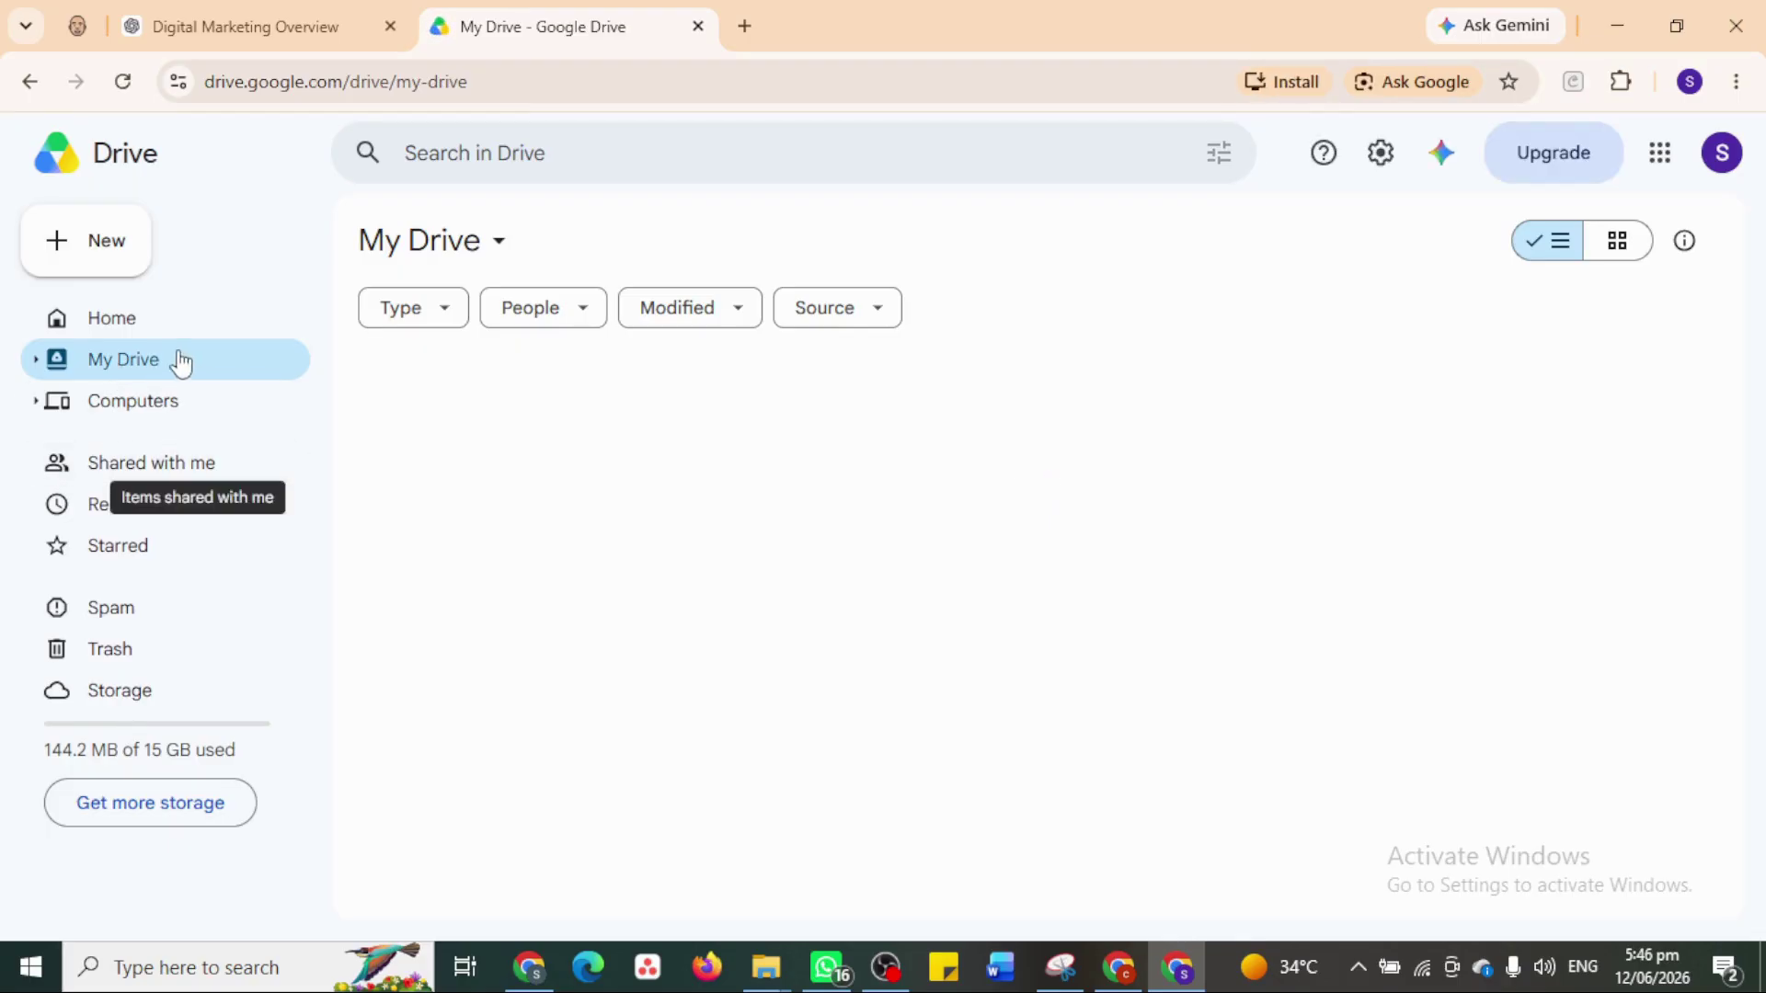
click(131, 360)
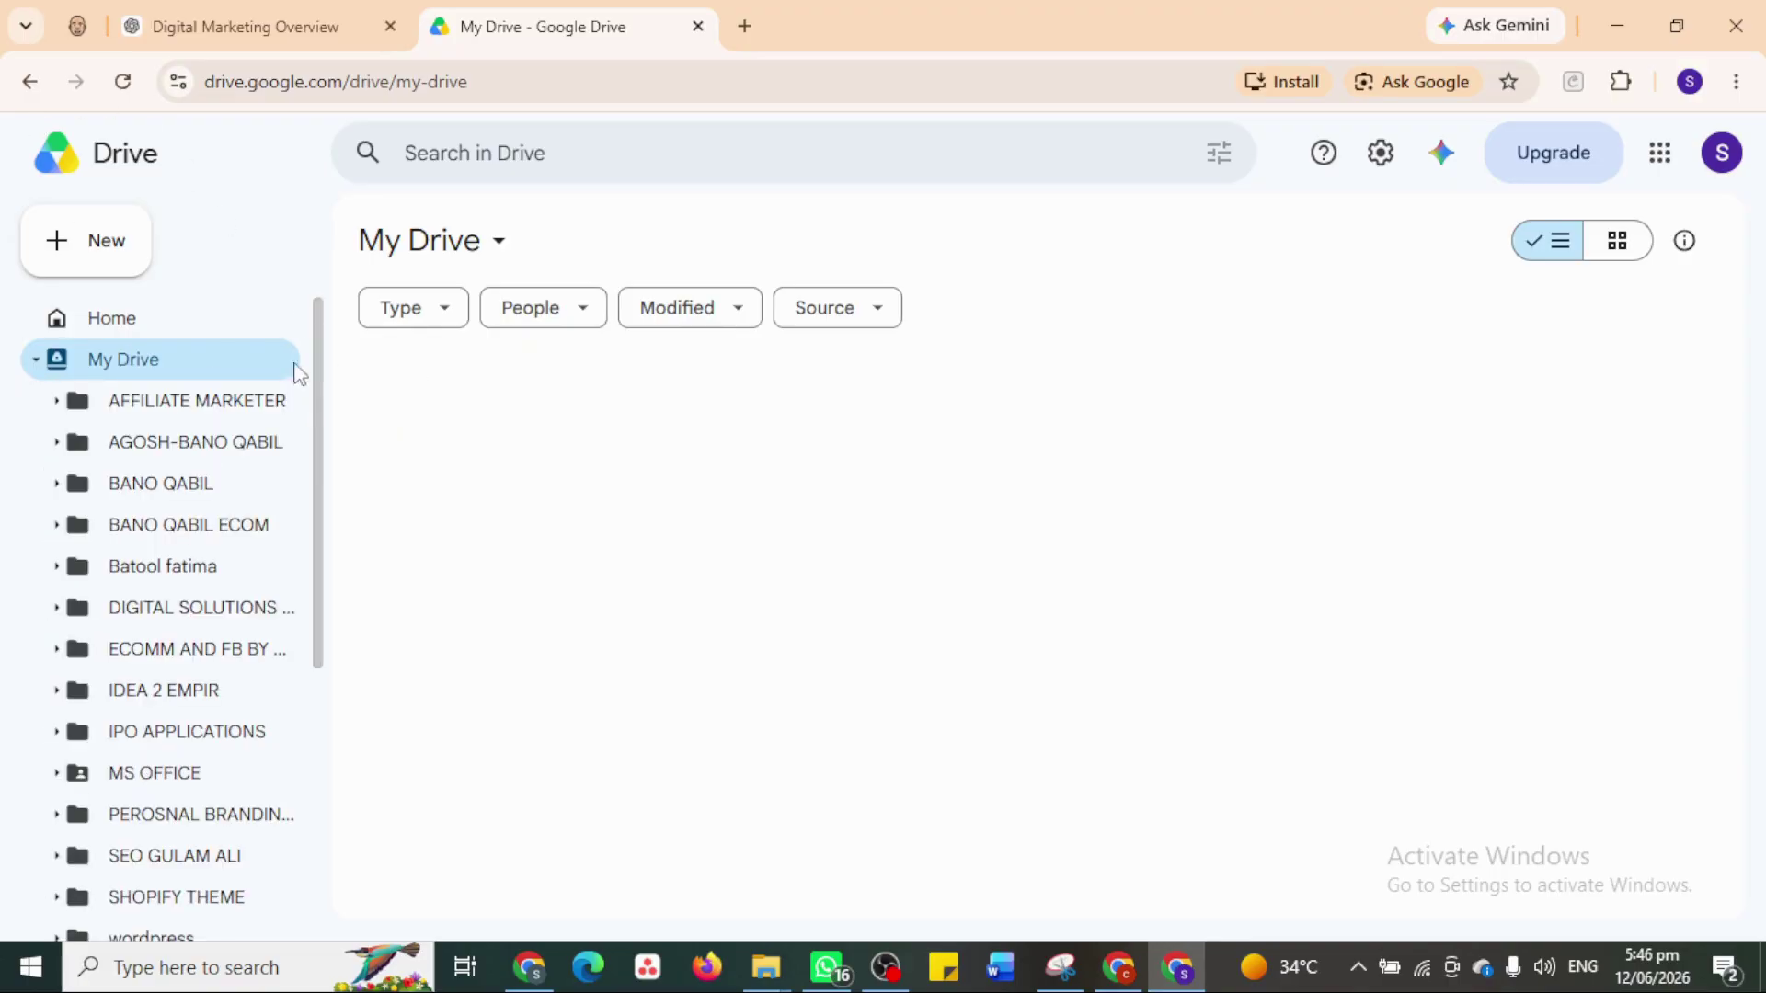
click(134, 85)
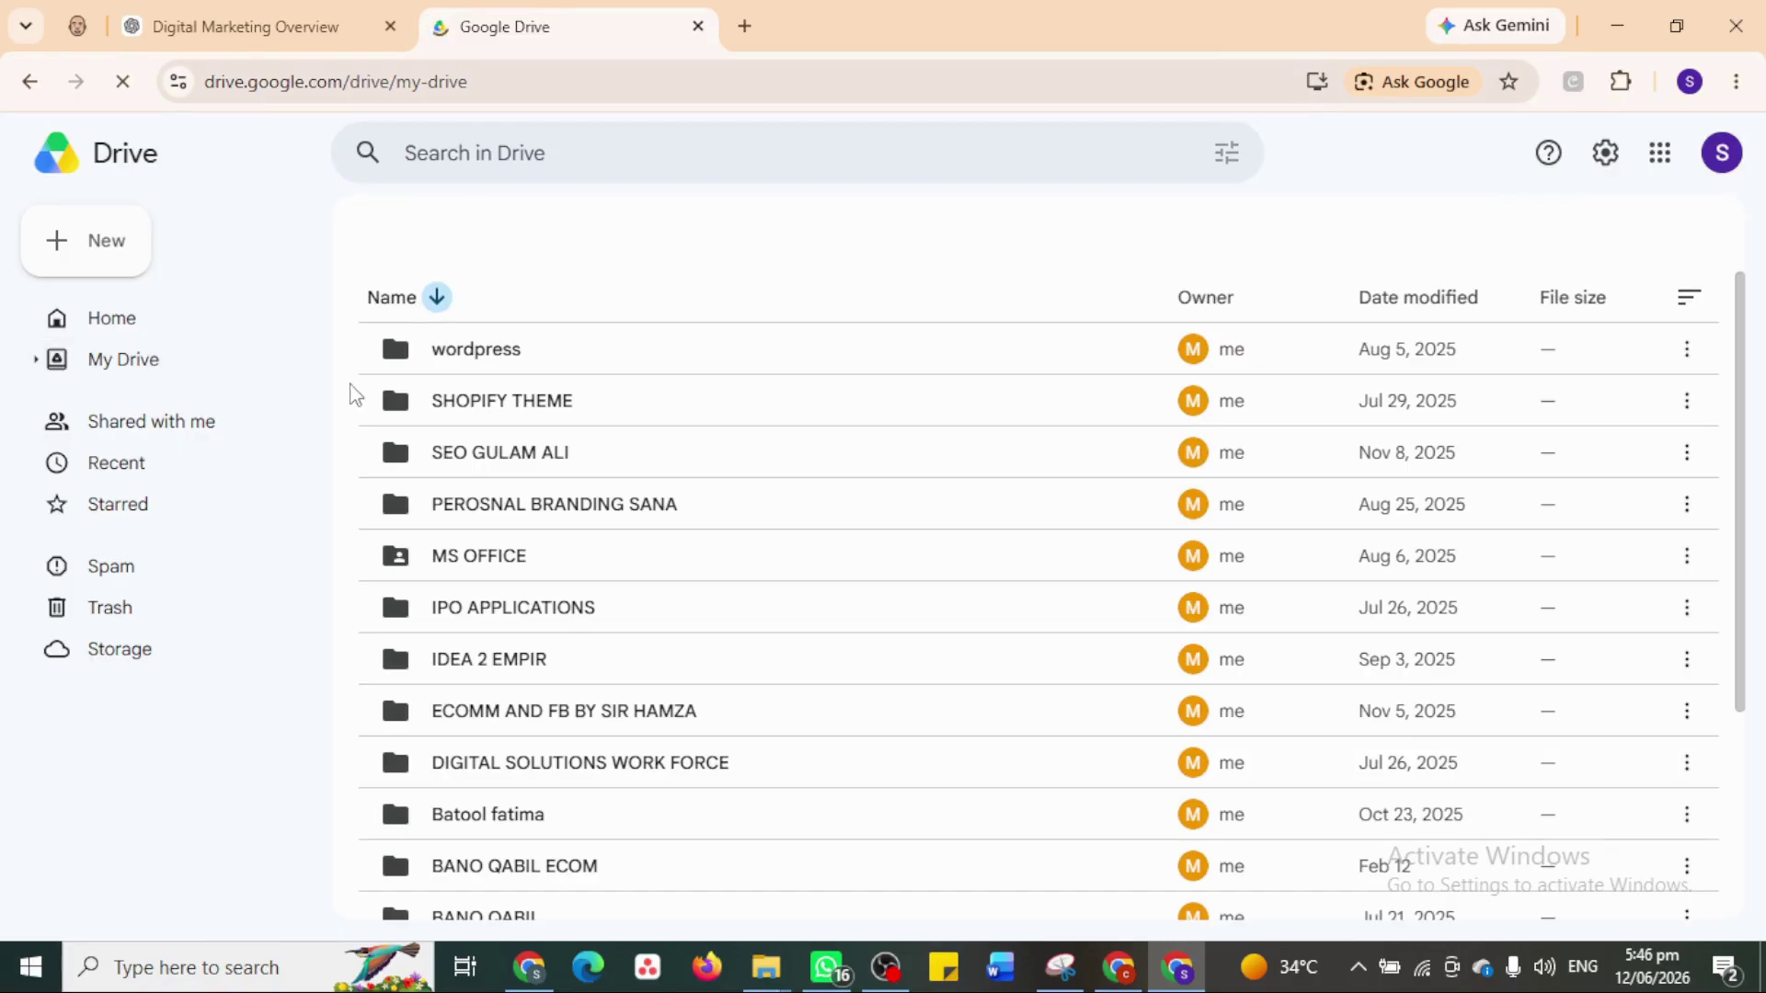
Sort My Drive by name from A to Z and create a new folder named "DIGITAL MARKETING NOTES" there
right_click(359, 420)
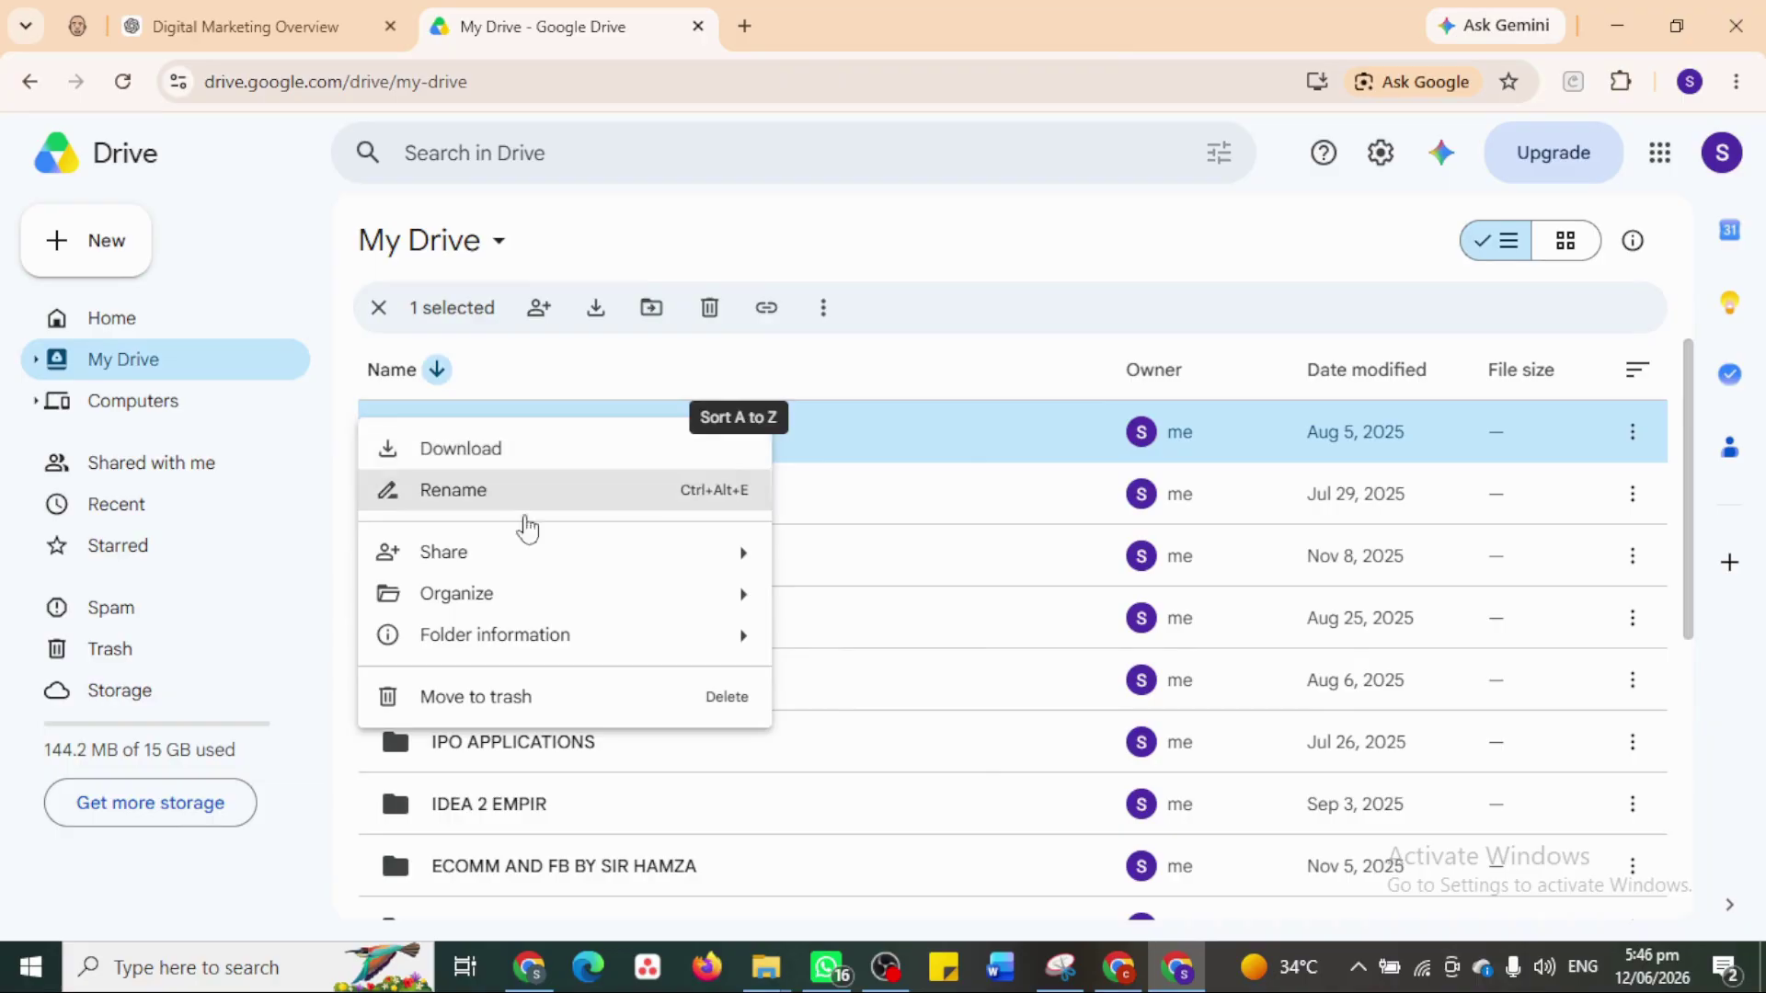
click(889, 398)
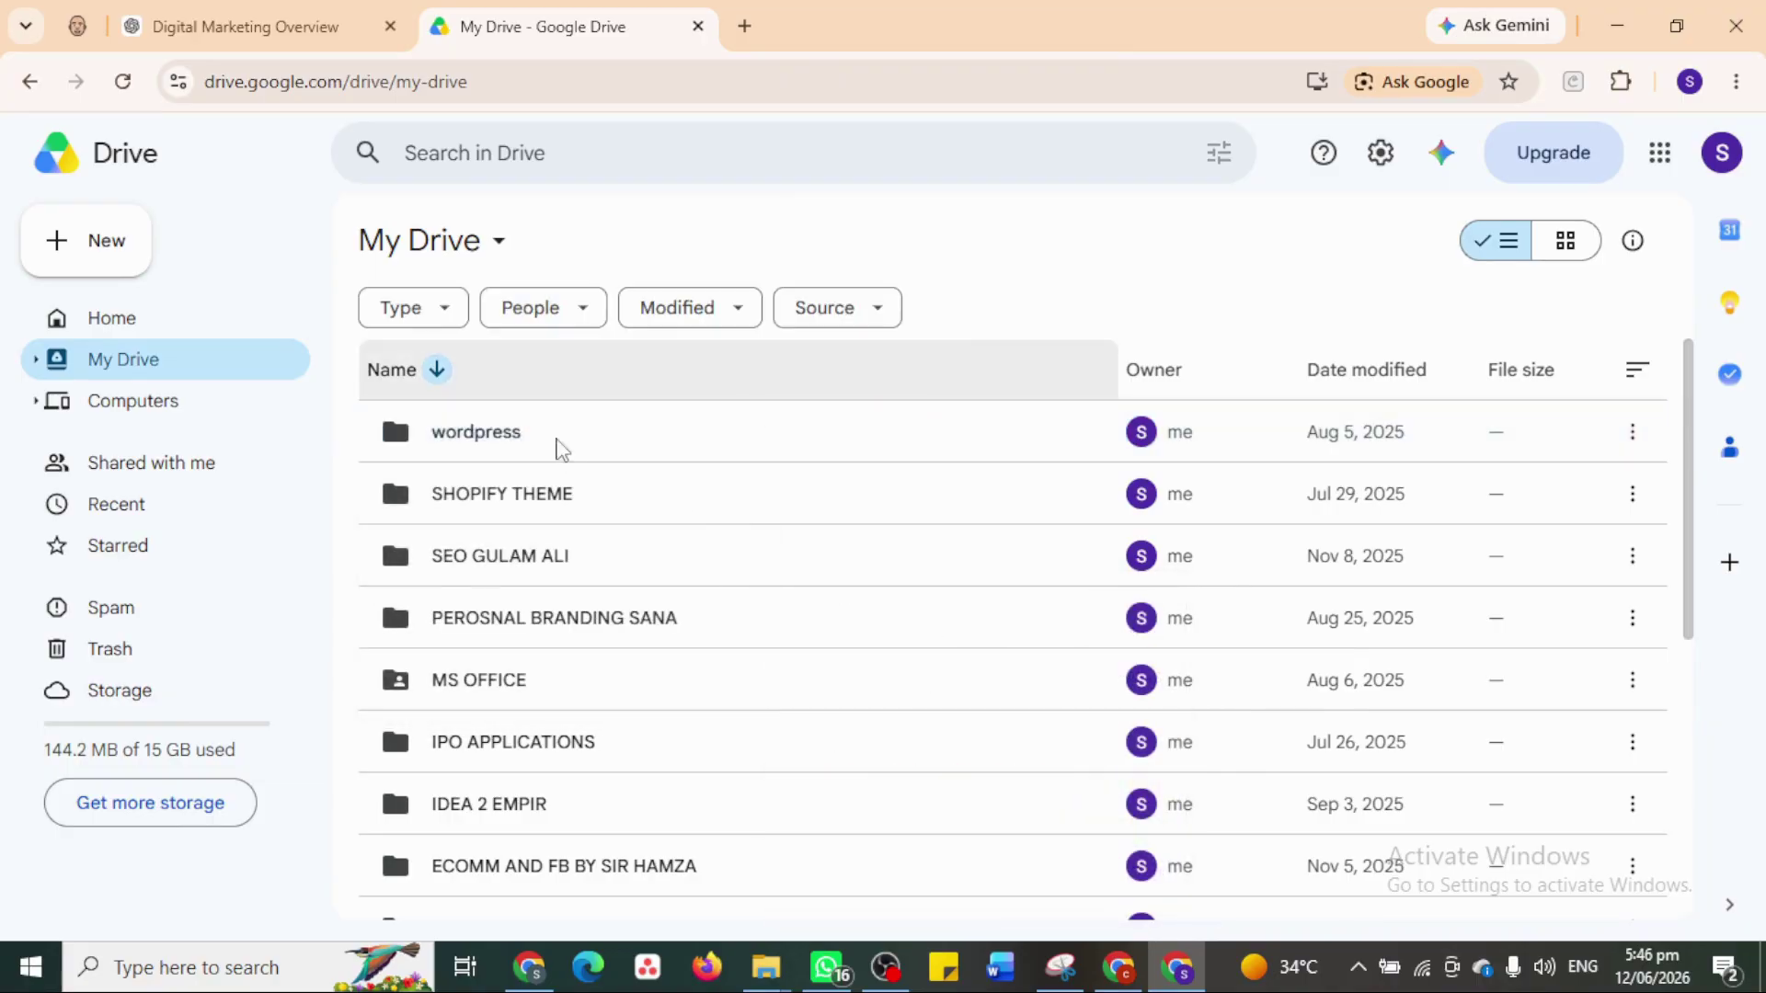
click(437, 369)
right_click(347, 552)
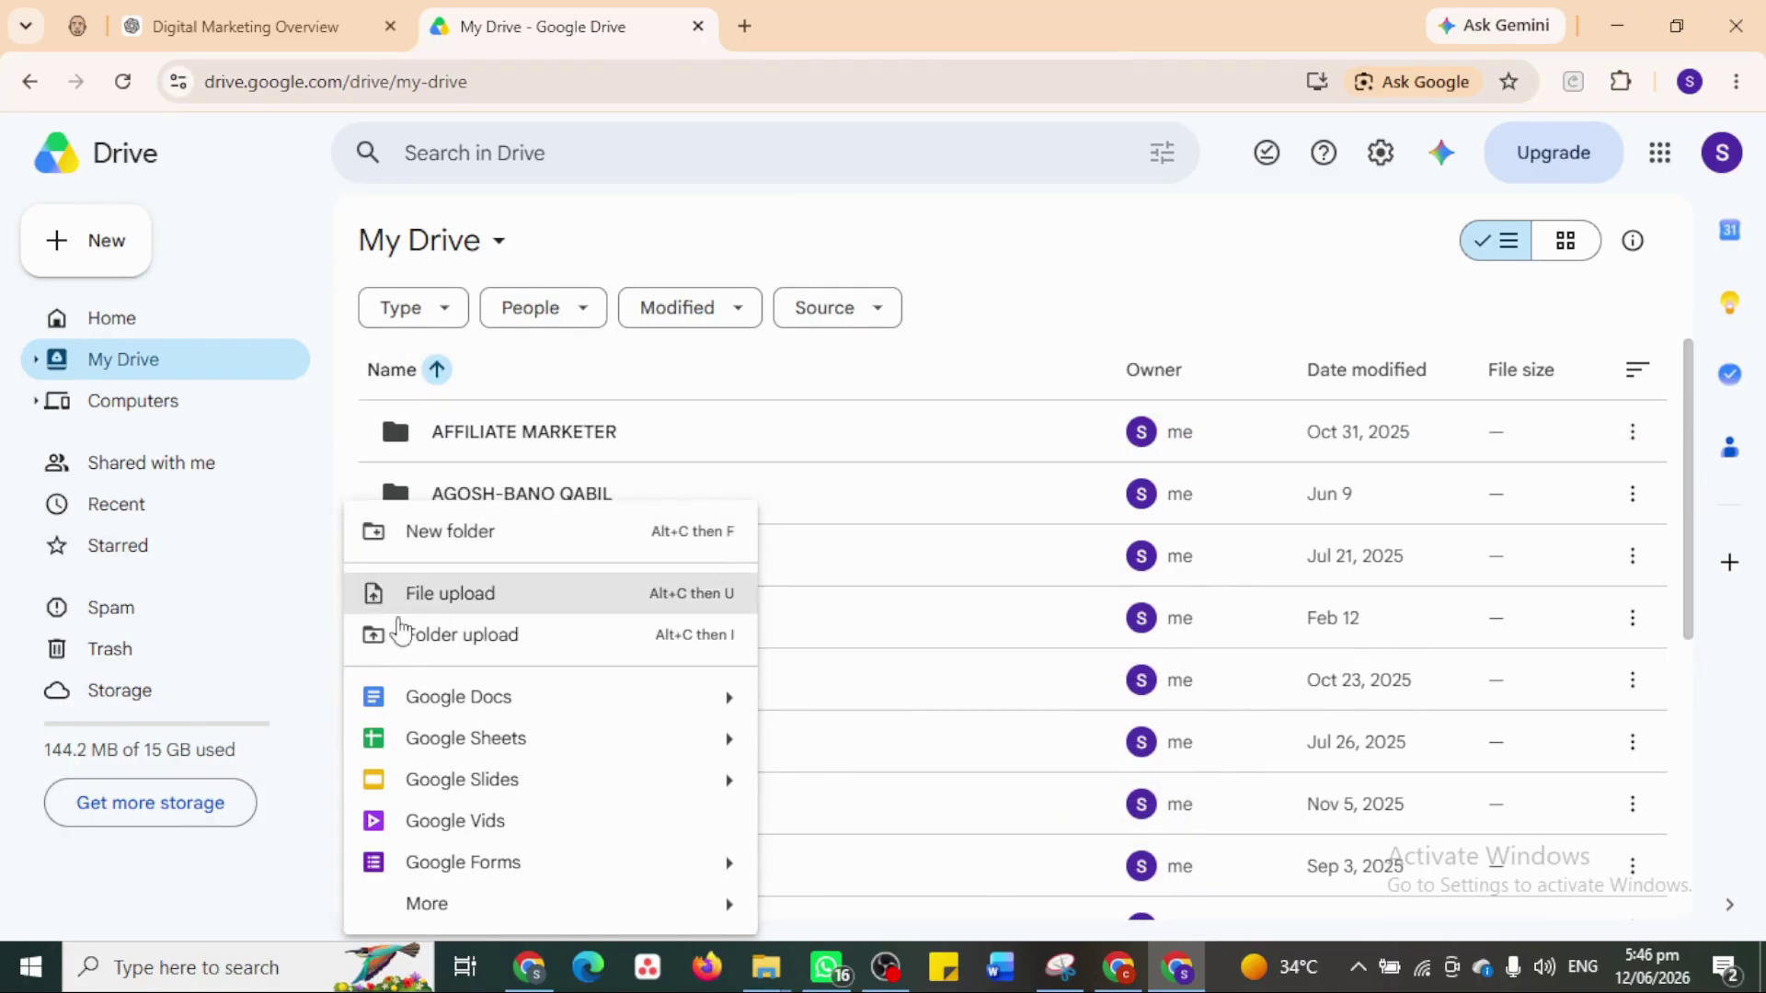
click(464, 534)
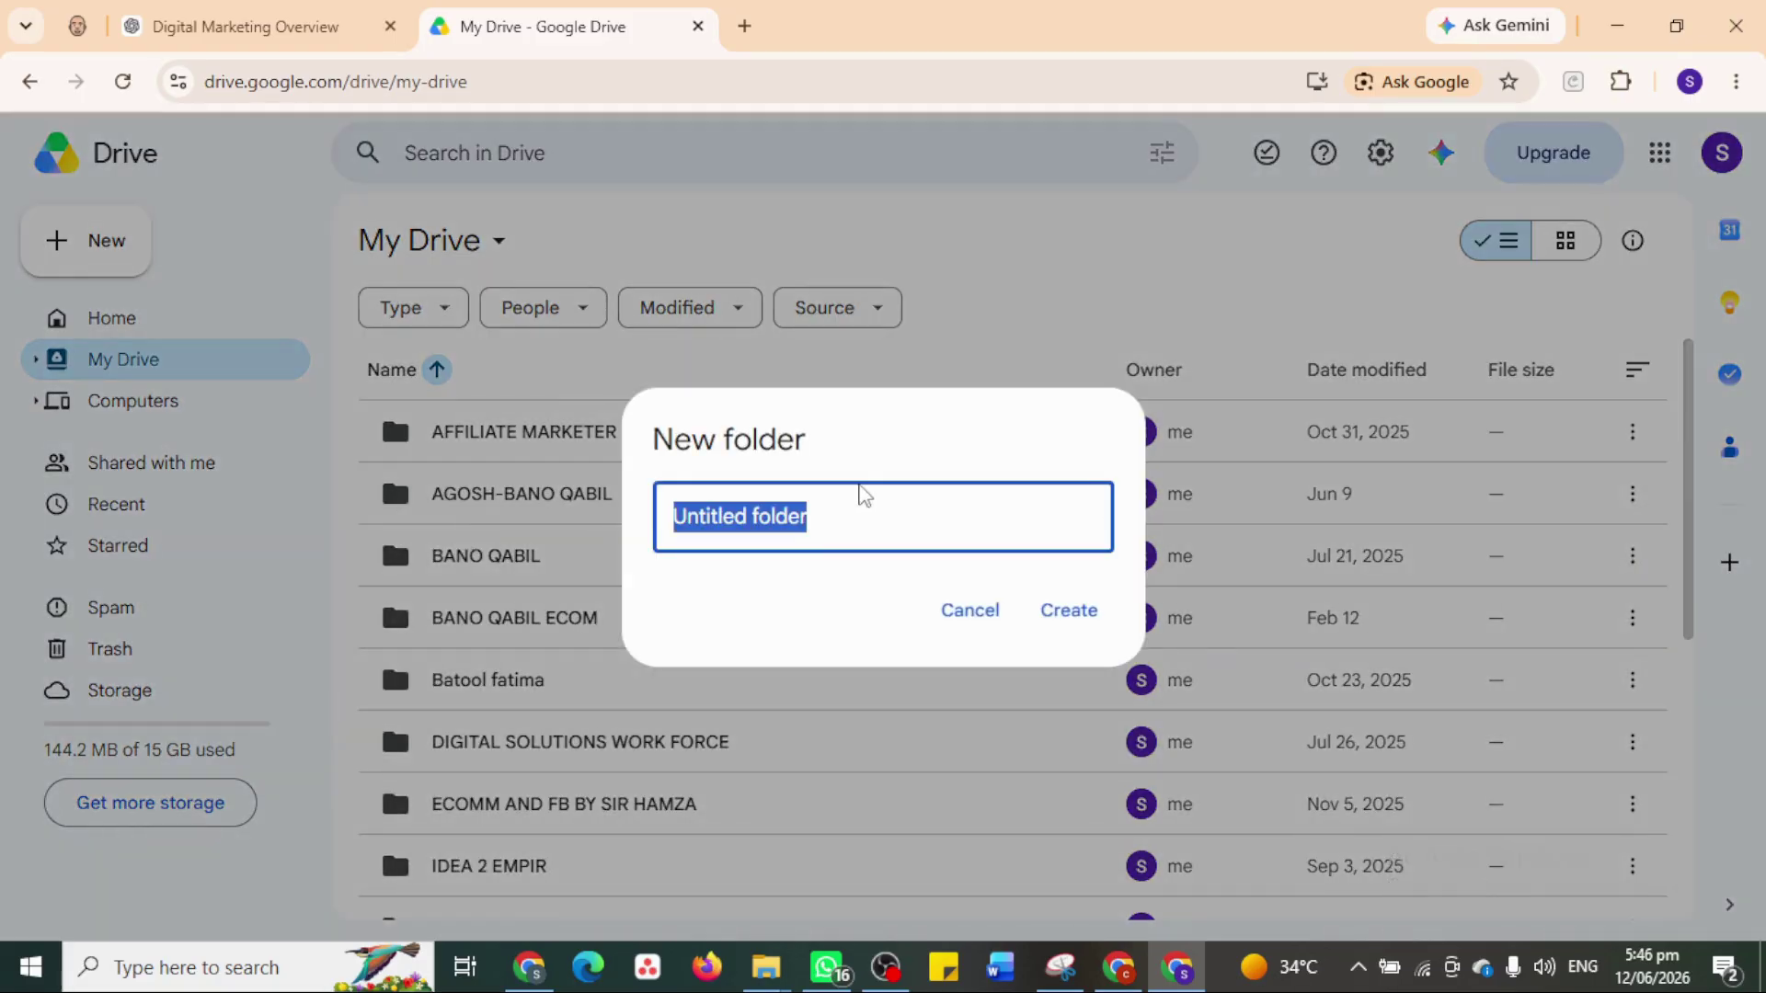
text(D)
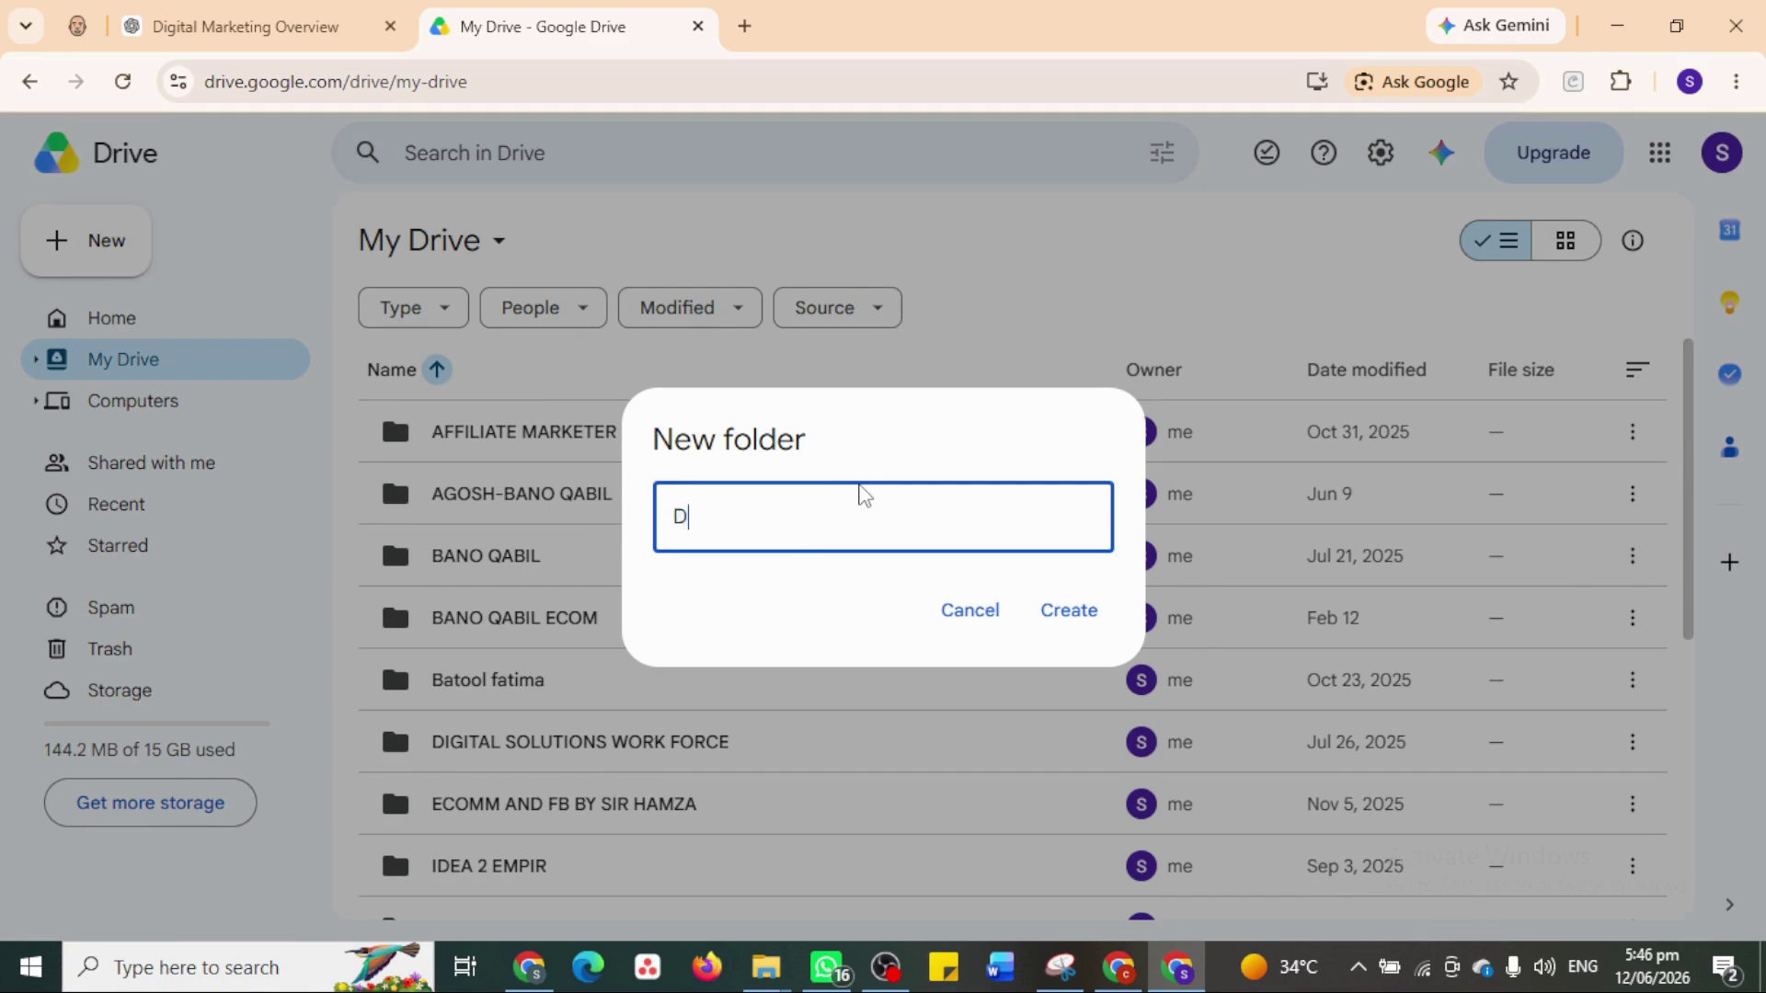
text(IGITAL MARKETING NOTES)
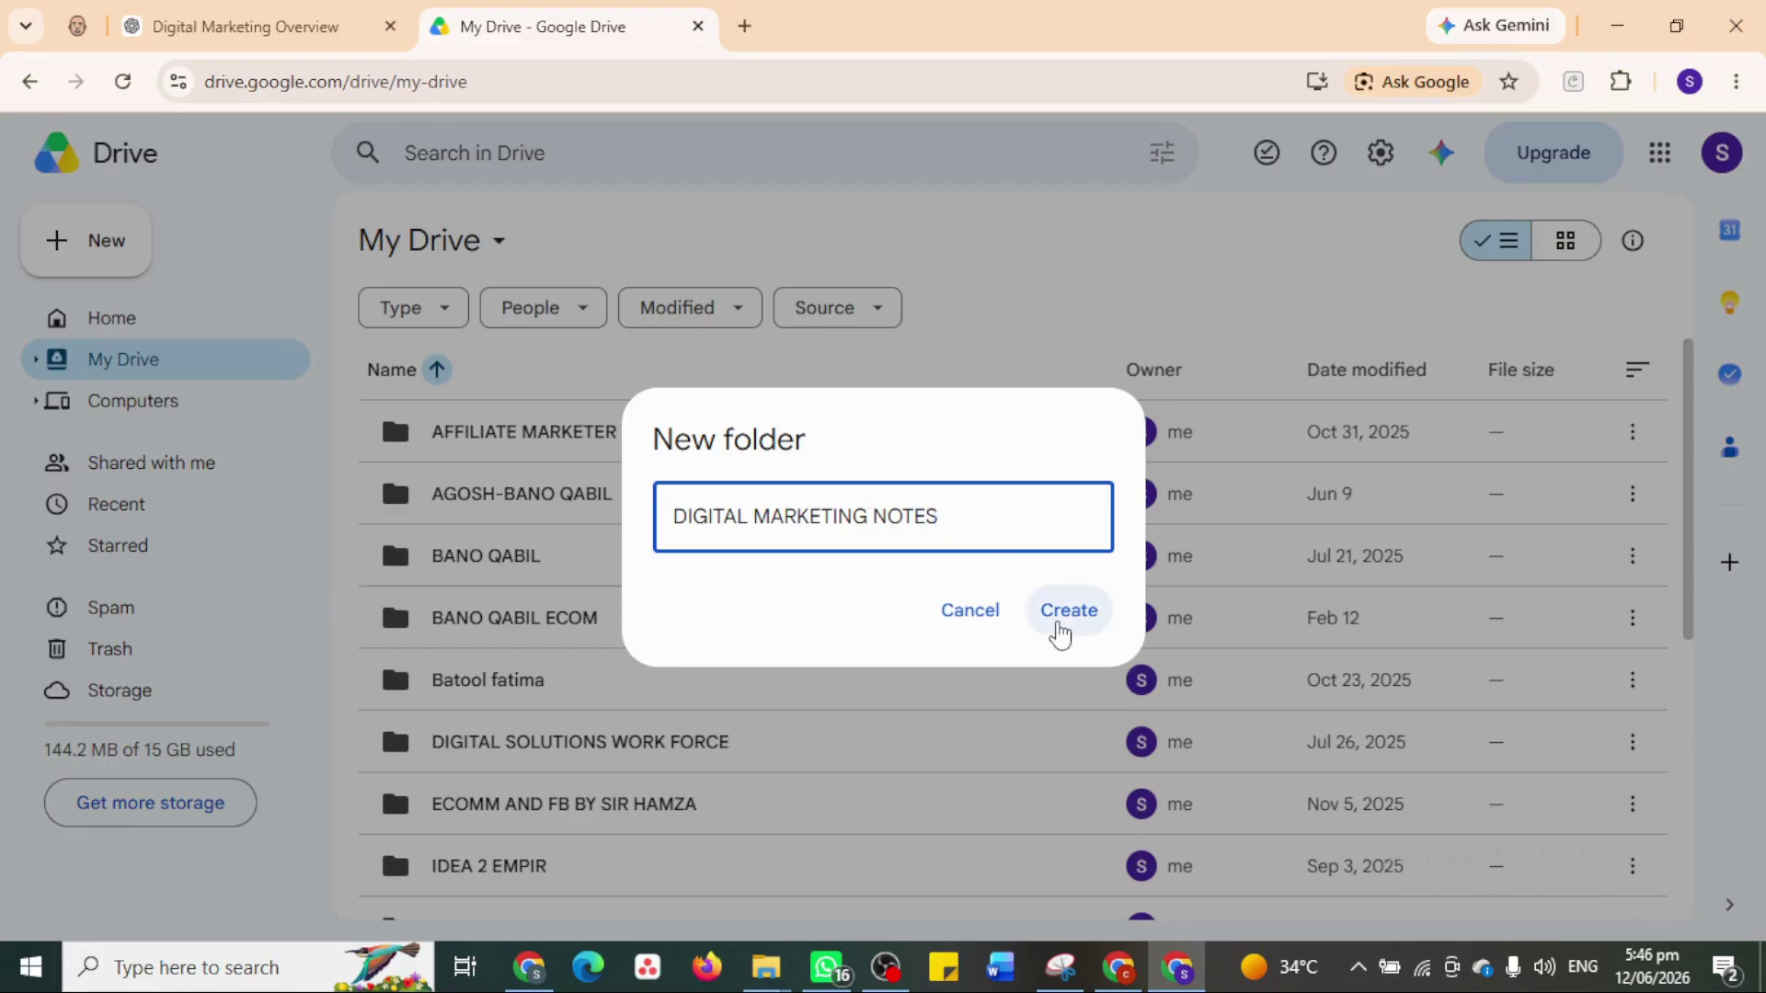
click(1057, 620)
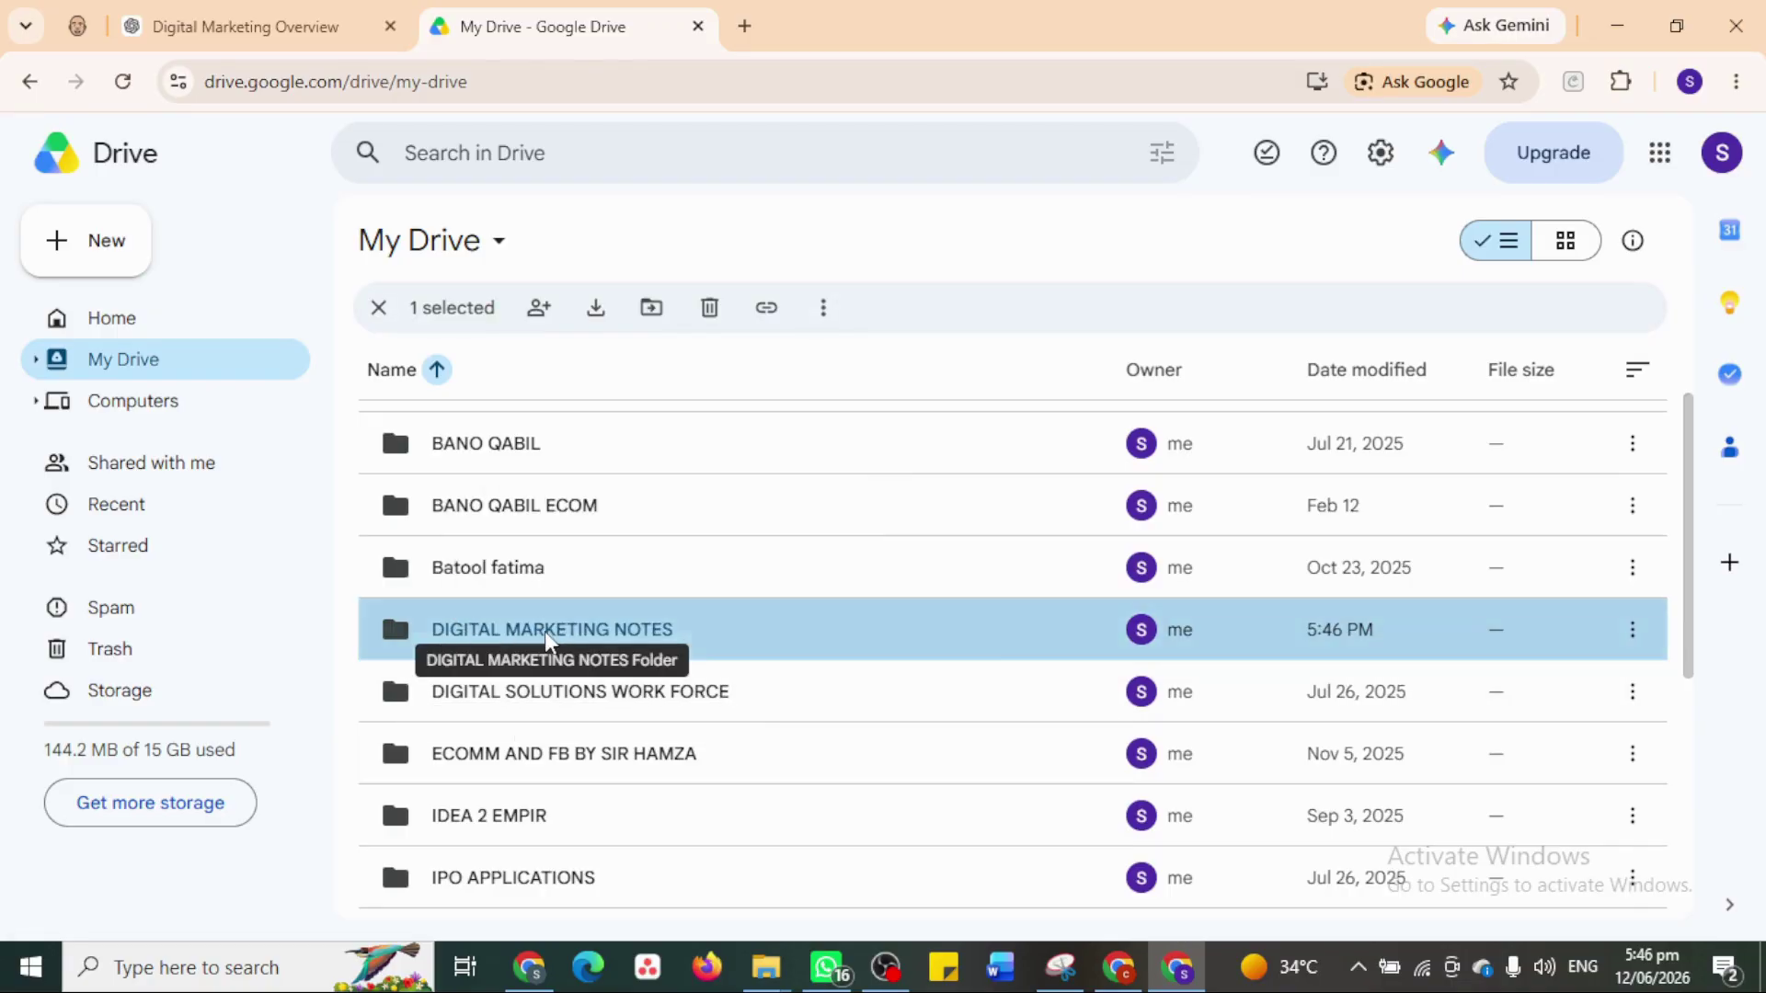
Create a Google Docs document inside the DIGITAL MARKETING NOTES folder and paste the copied ChatGPT note into it
double_click(555, 634)
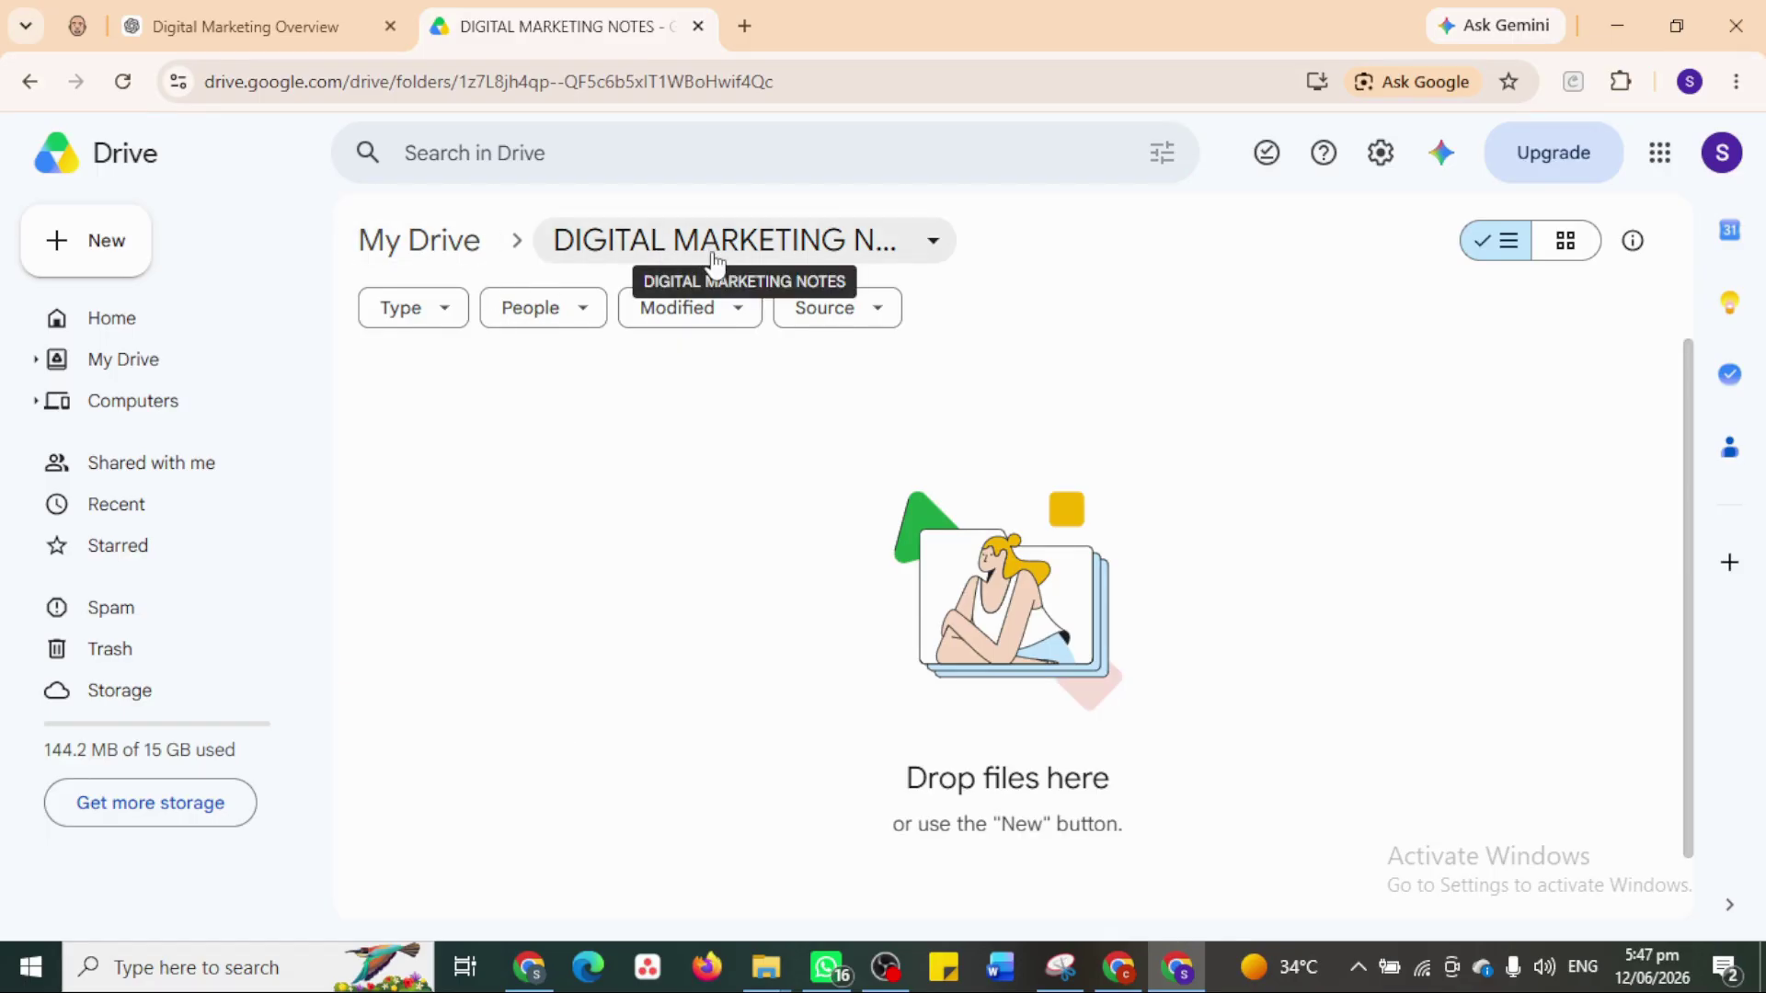
right_click(574, 493)
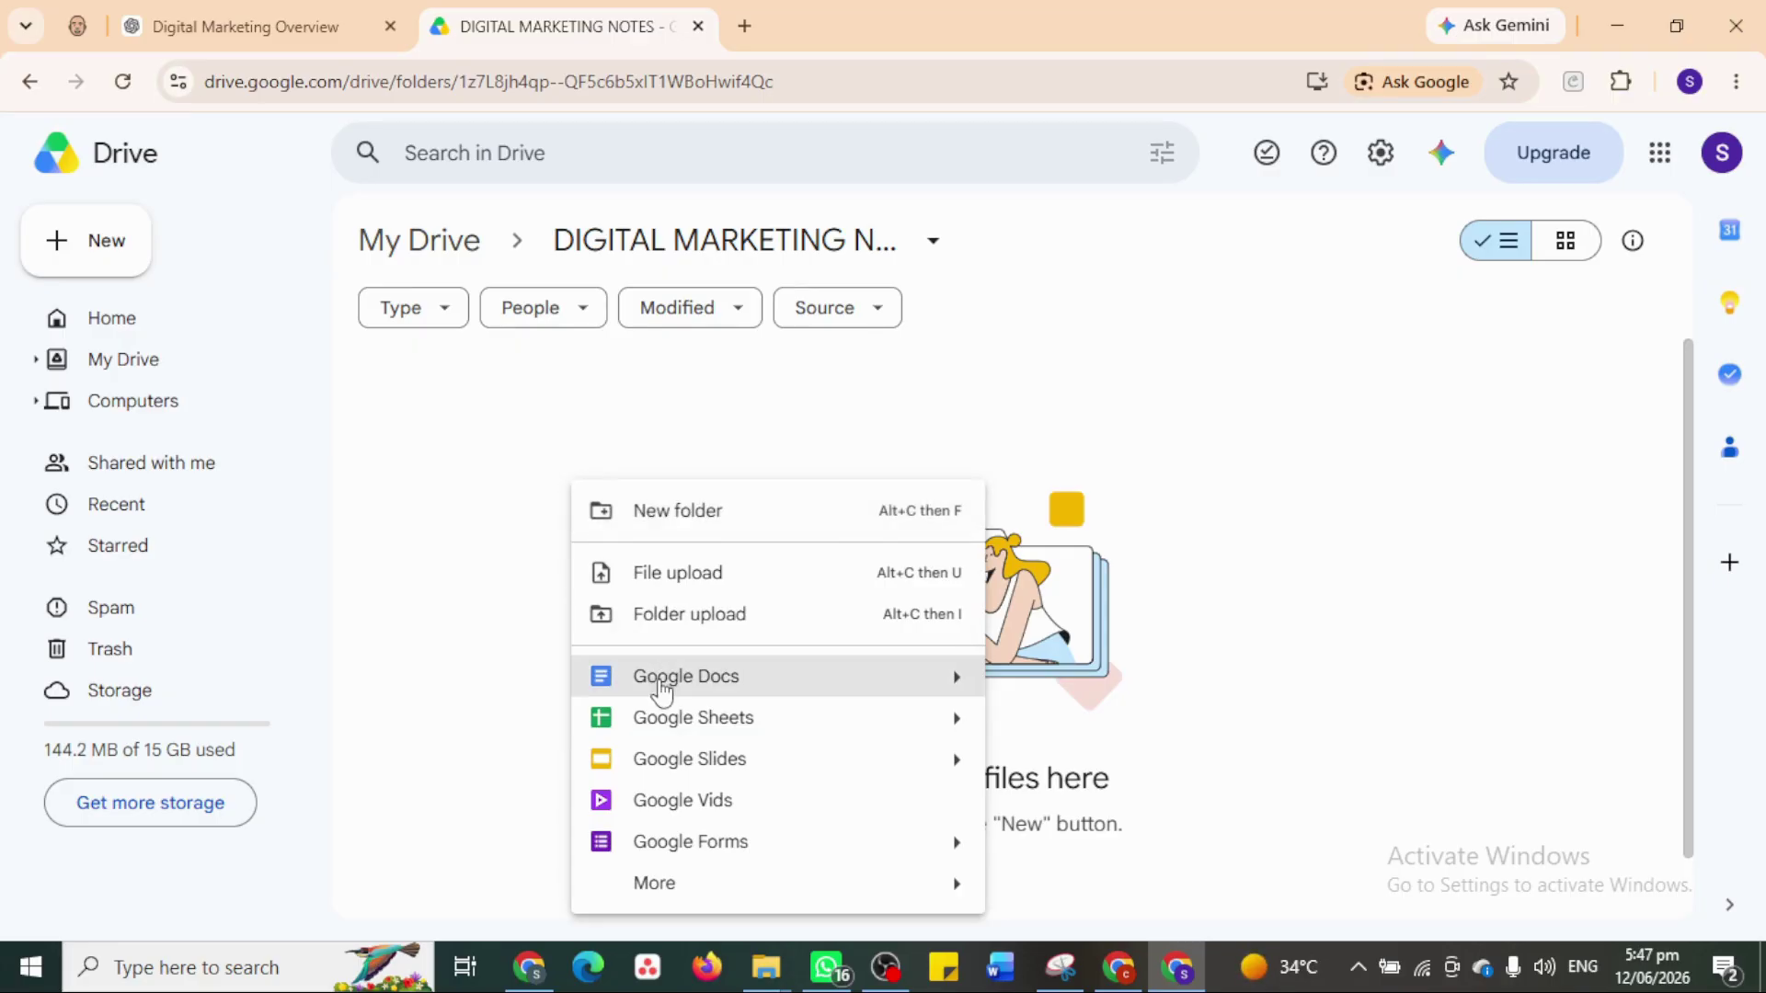
click(660, 690)
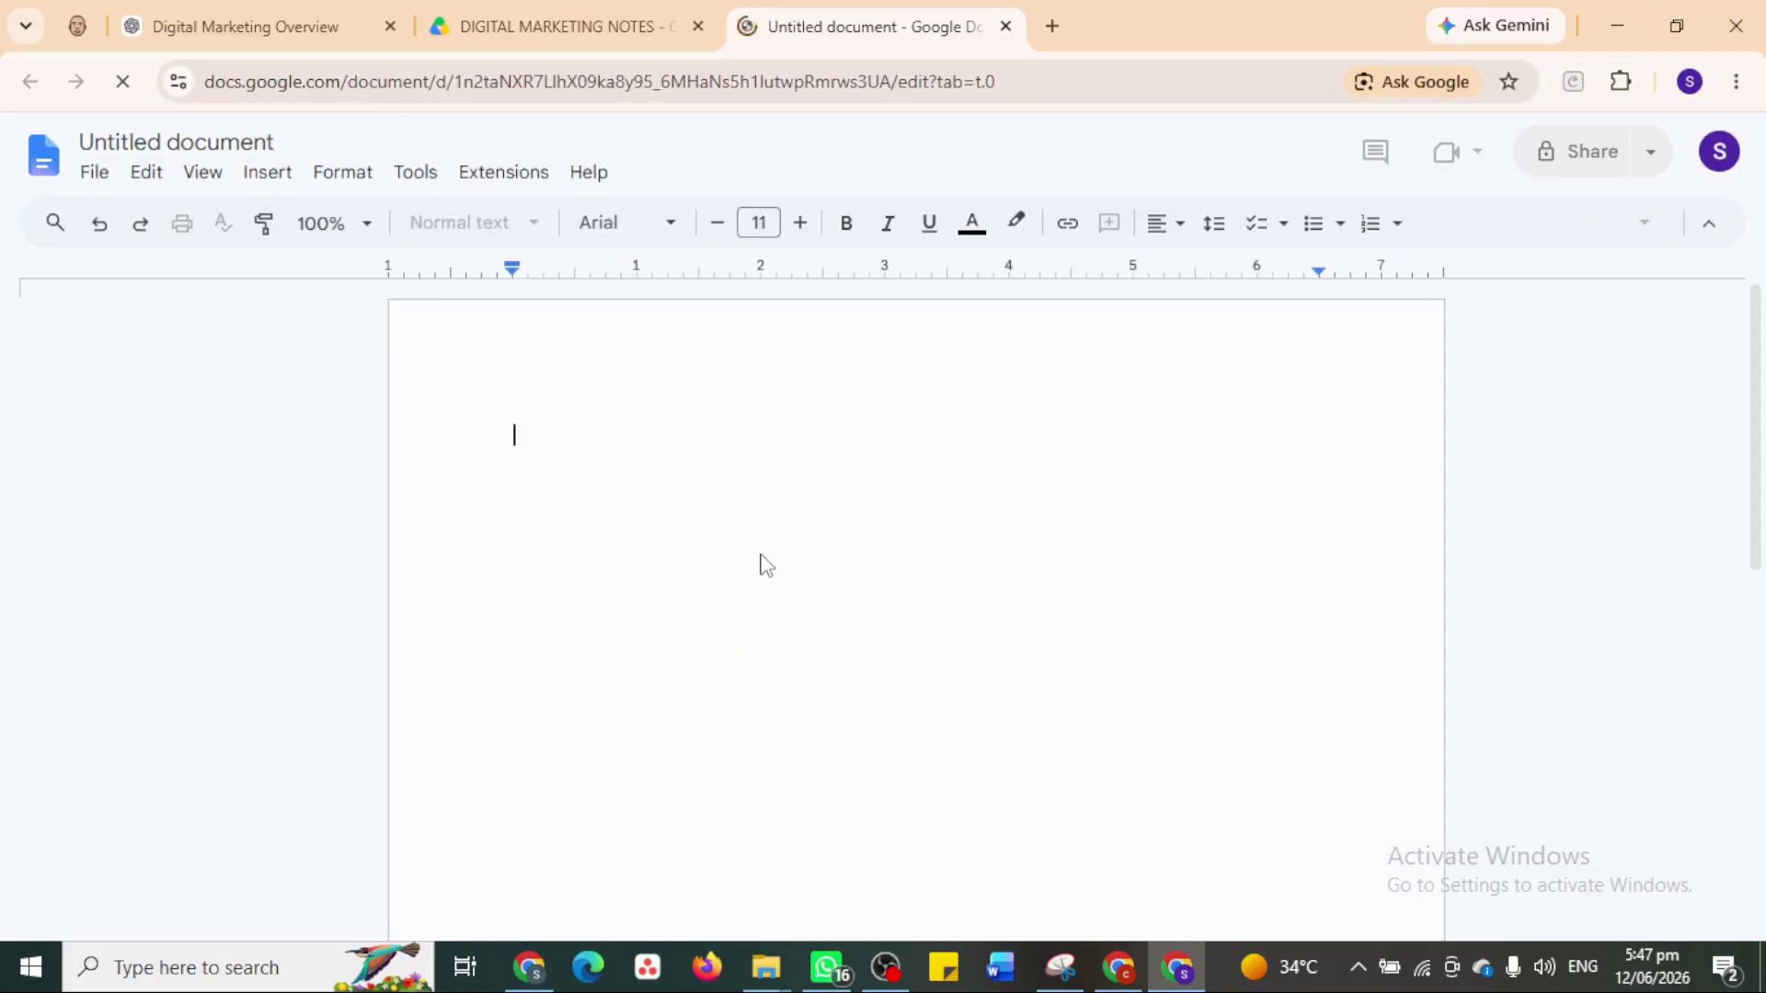
key(ctrl+v)
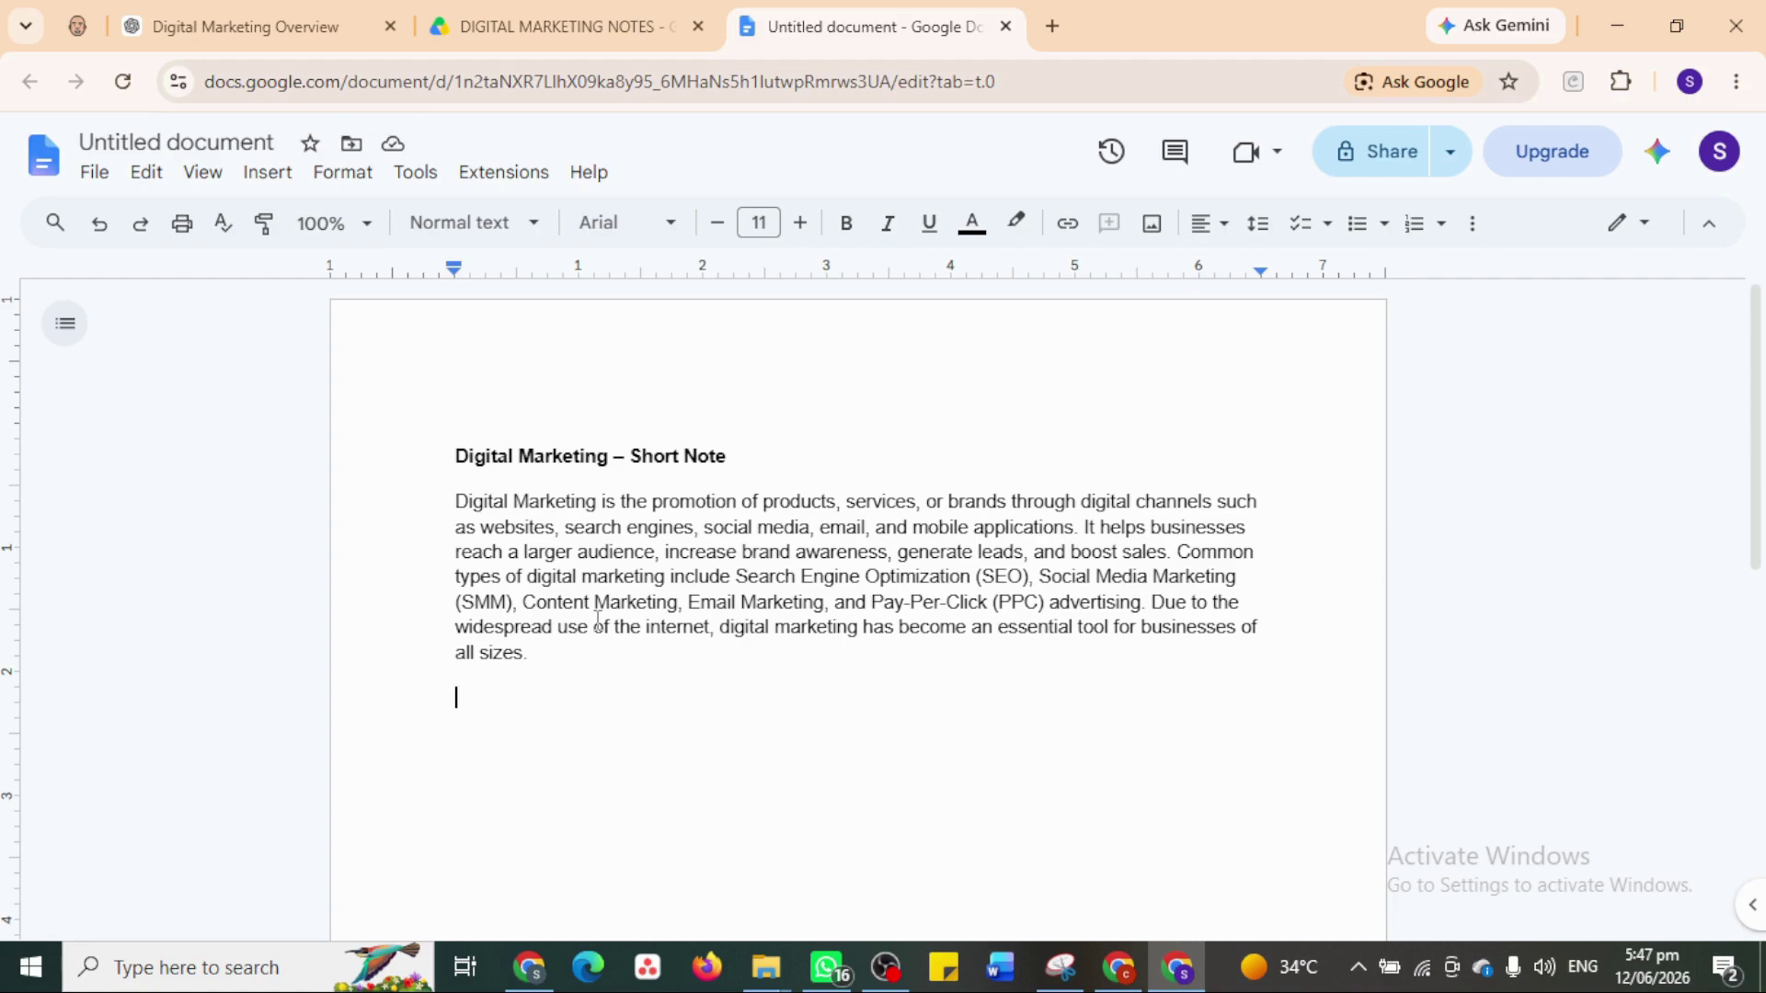
Name the untitled document after its heading, "Digital Marketing – Short Note"
click(174, 142)
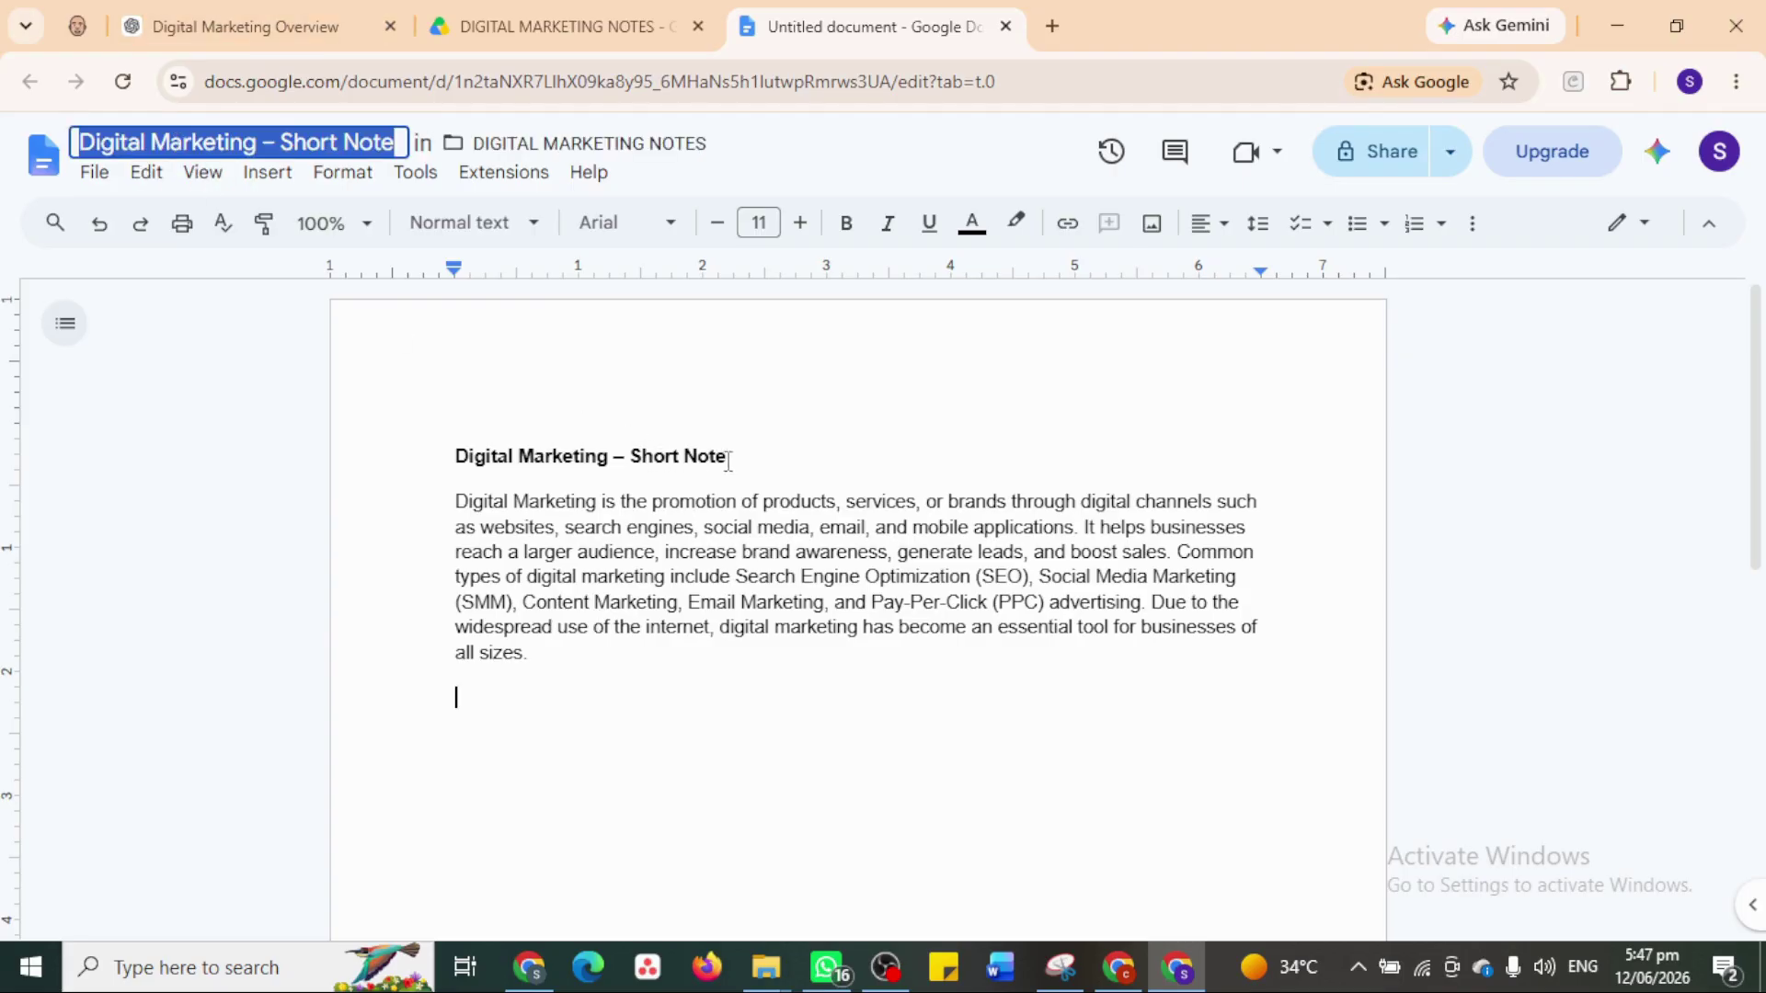
drag(746, 472, 398, 472)
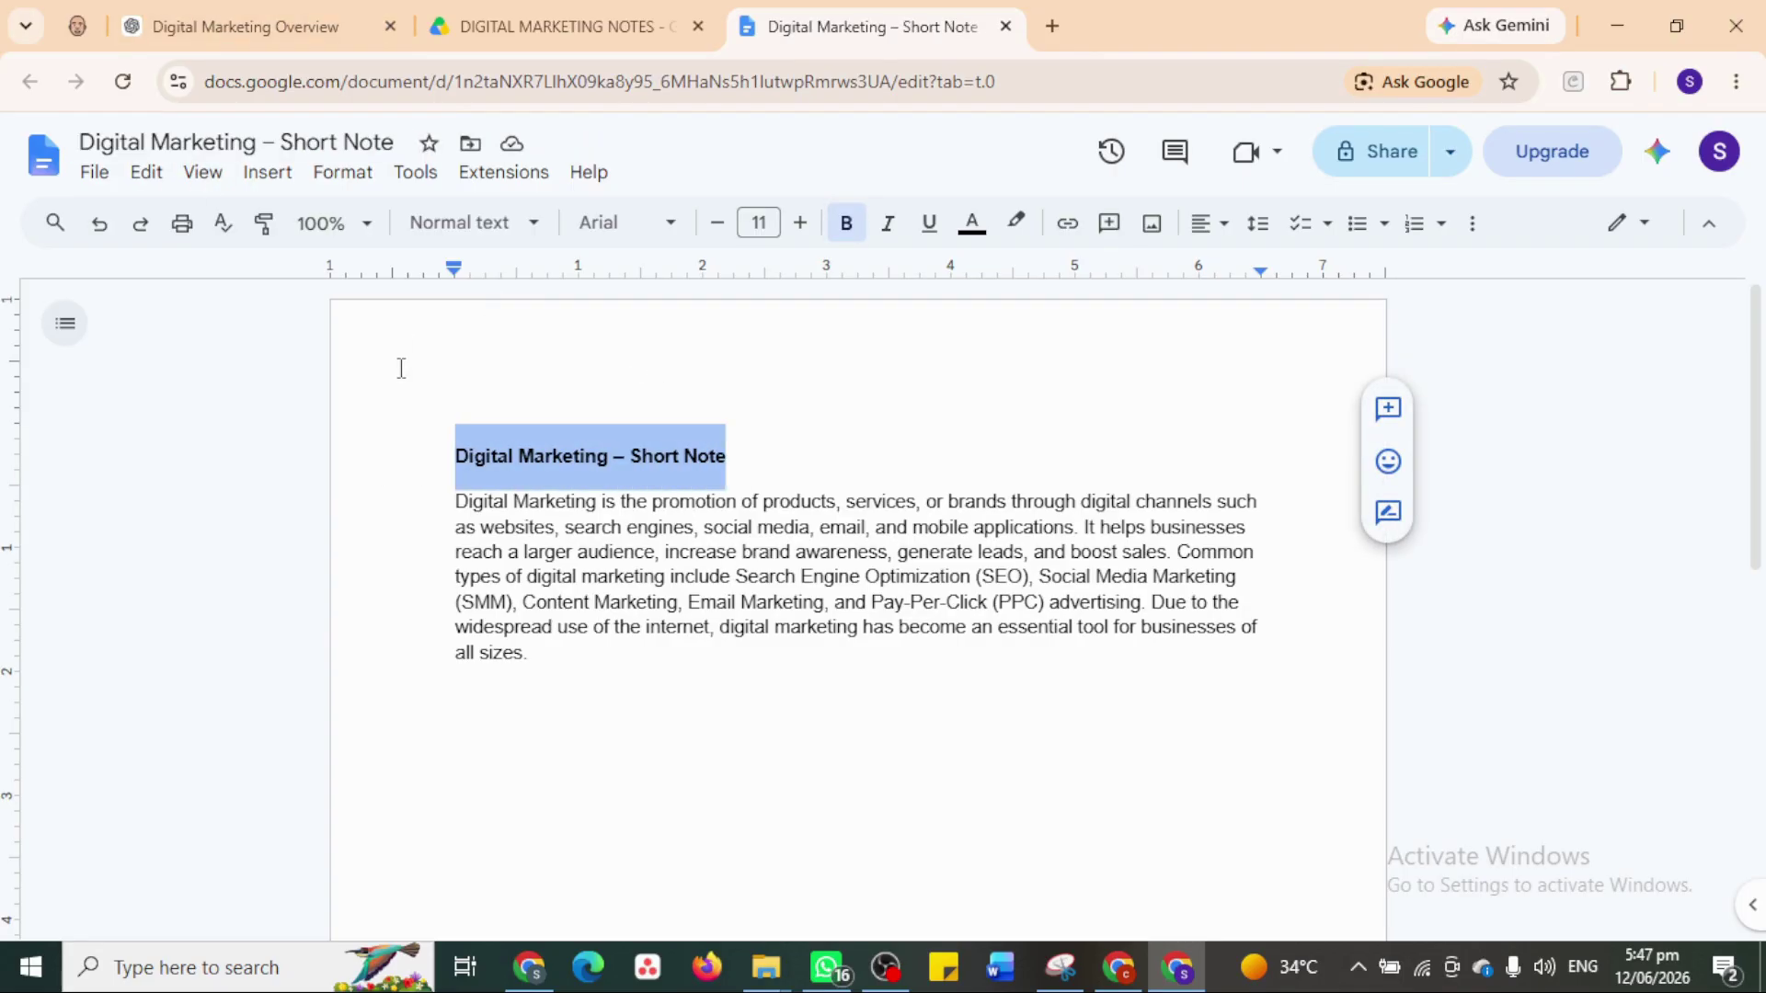
click(244, 143)
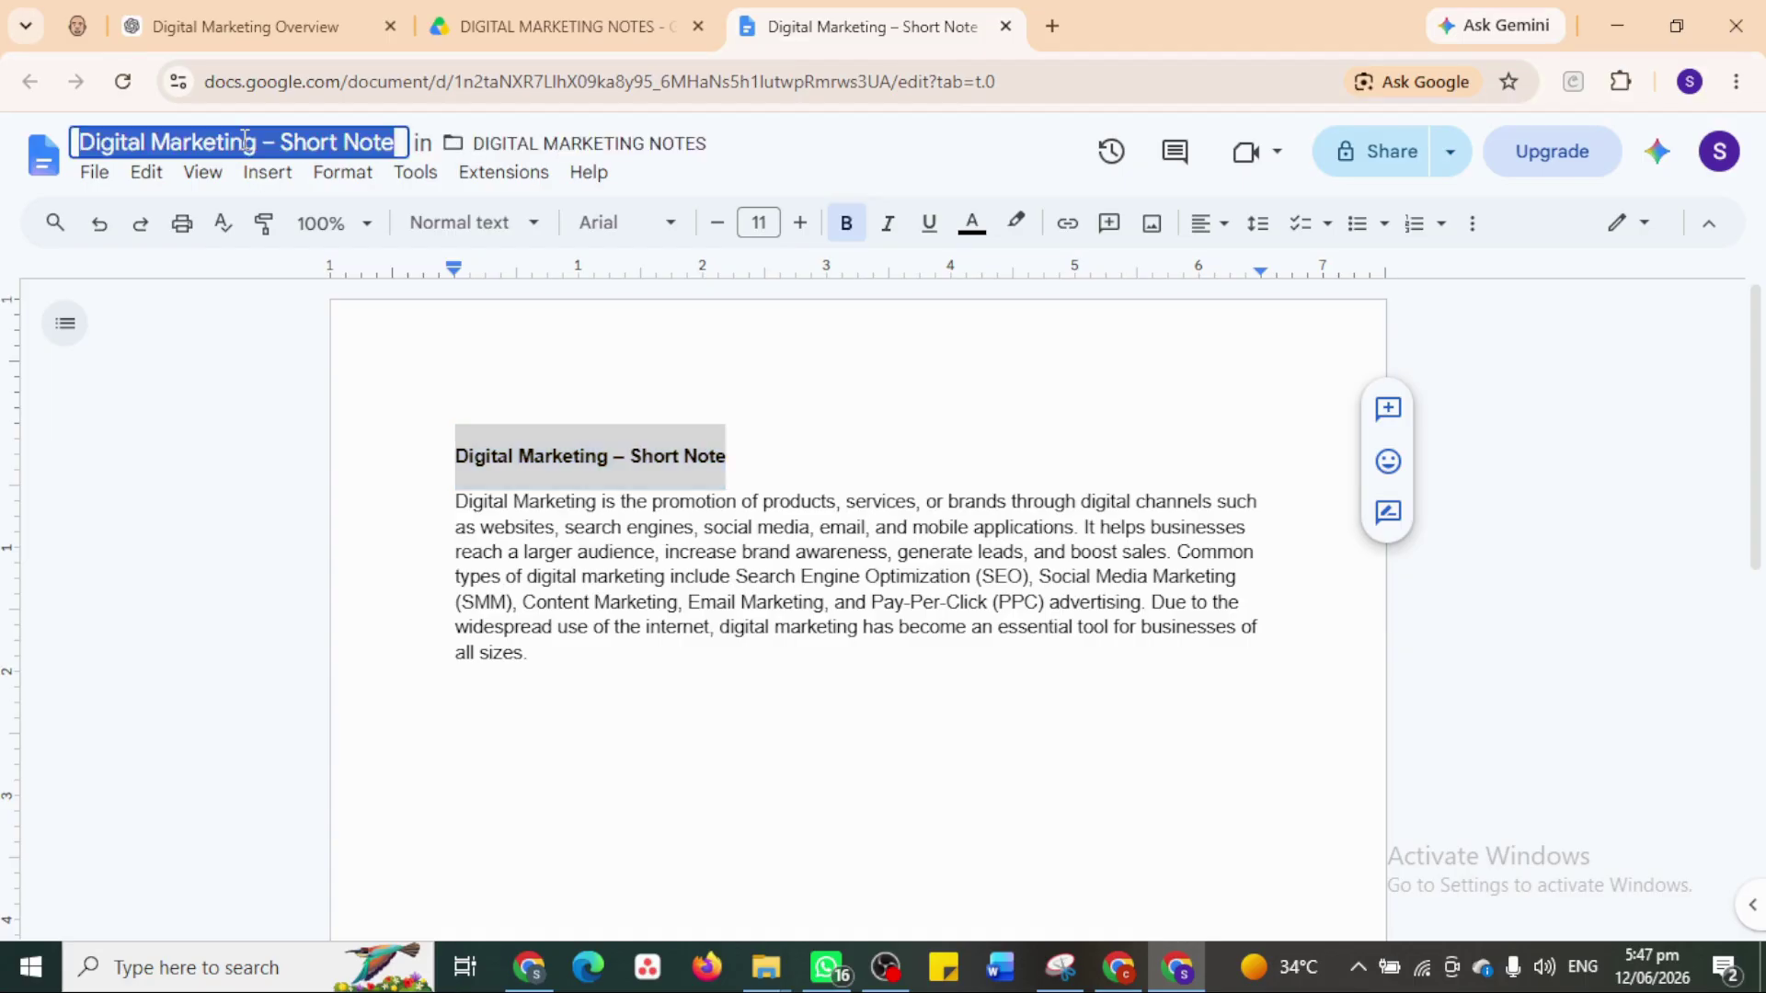
key(End)
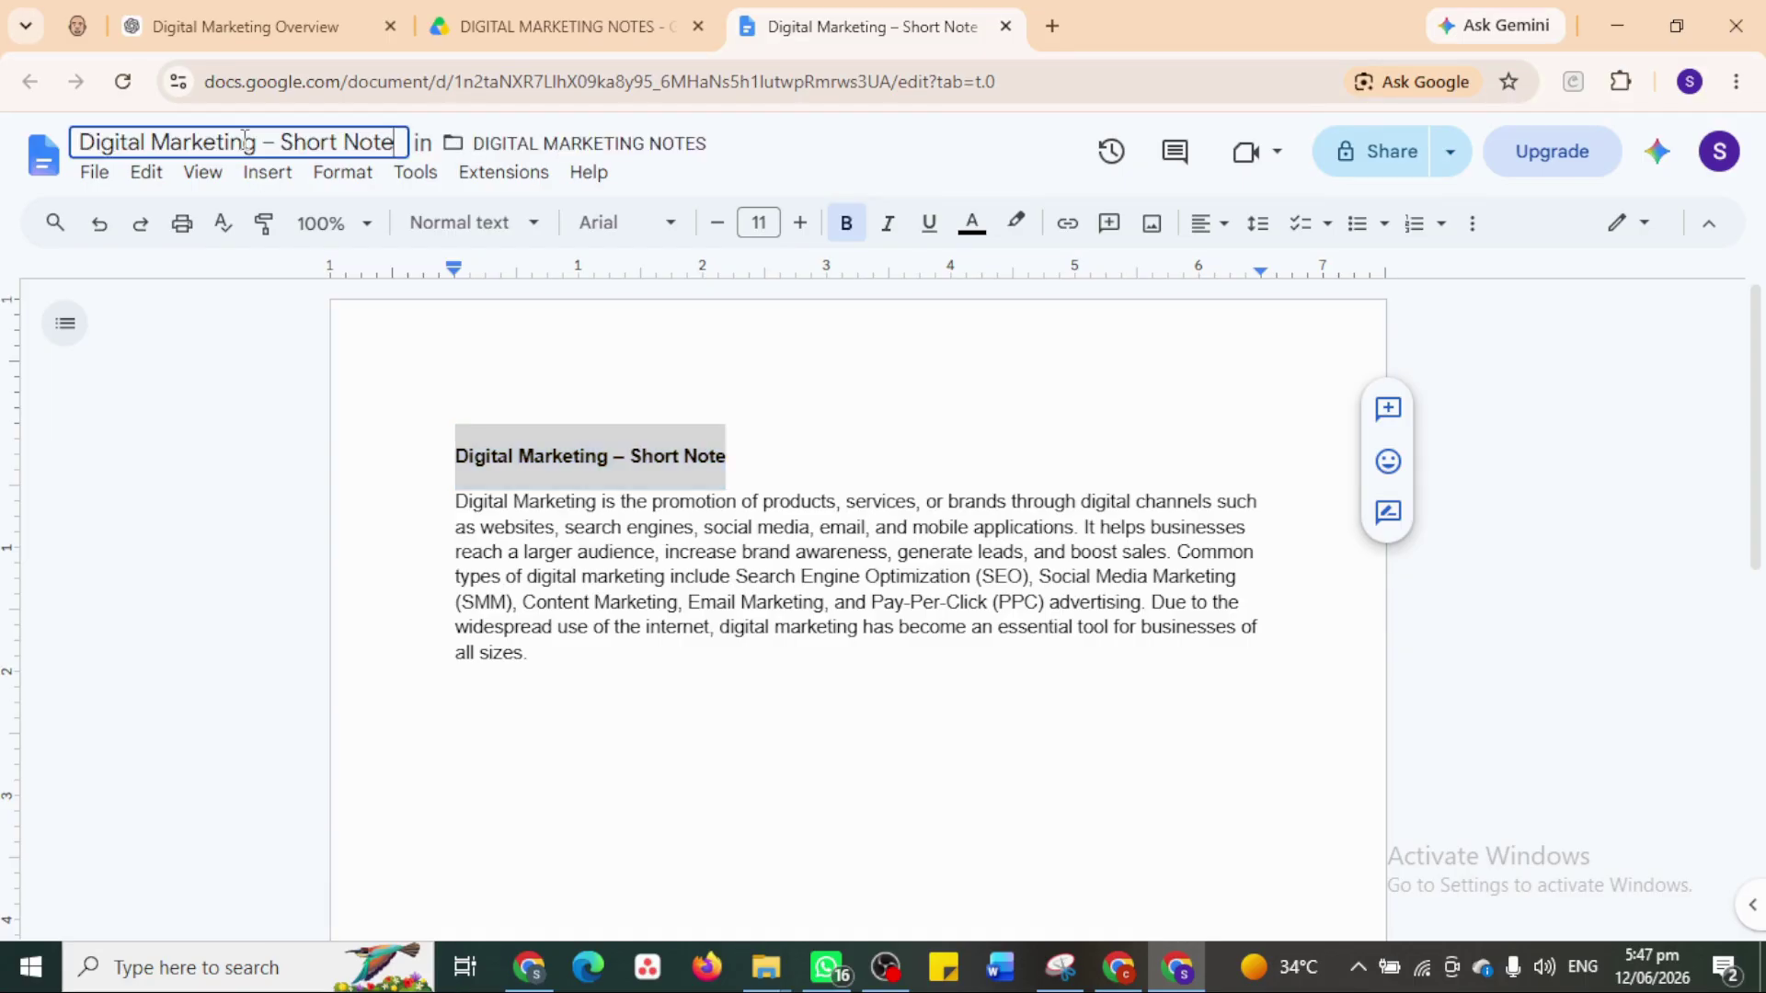
click(639, 748)
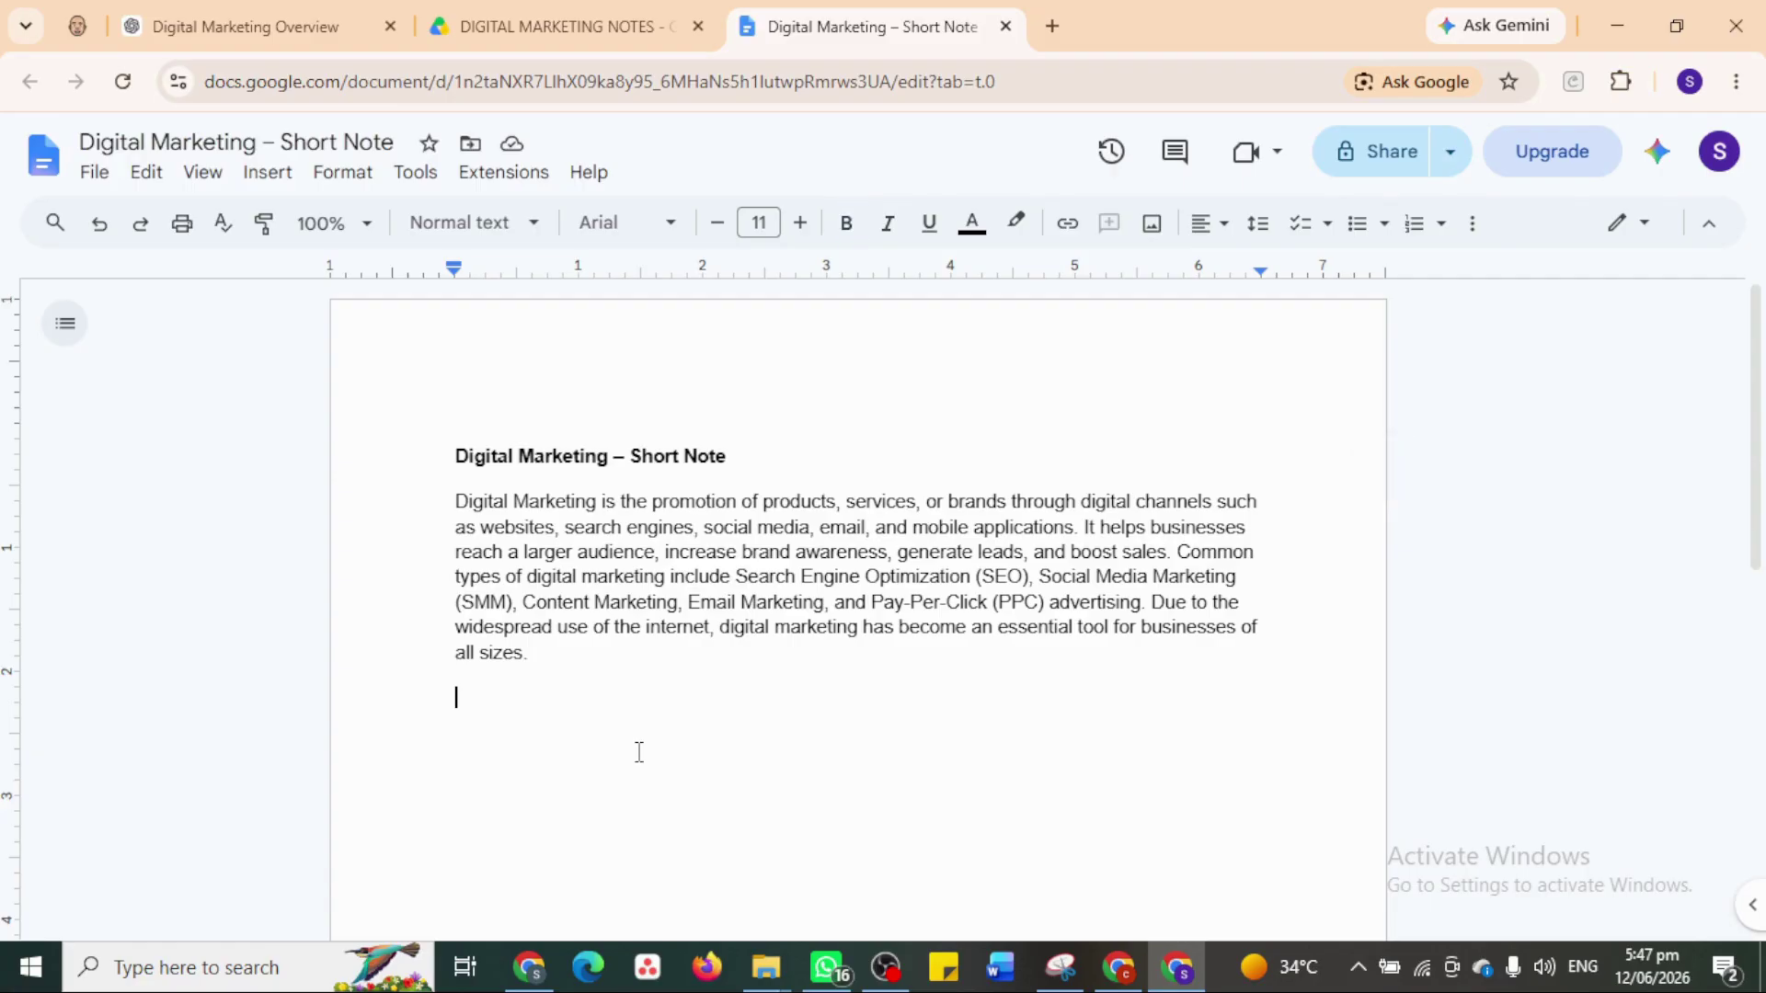
Rename the document as "ASSIGNMENT NO 1-DM"
click(260, 143)
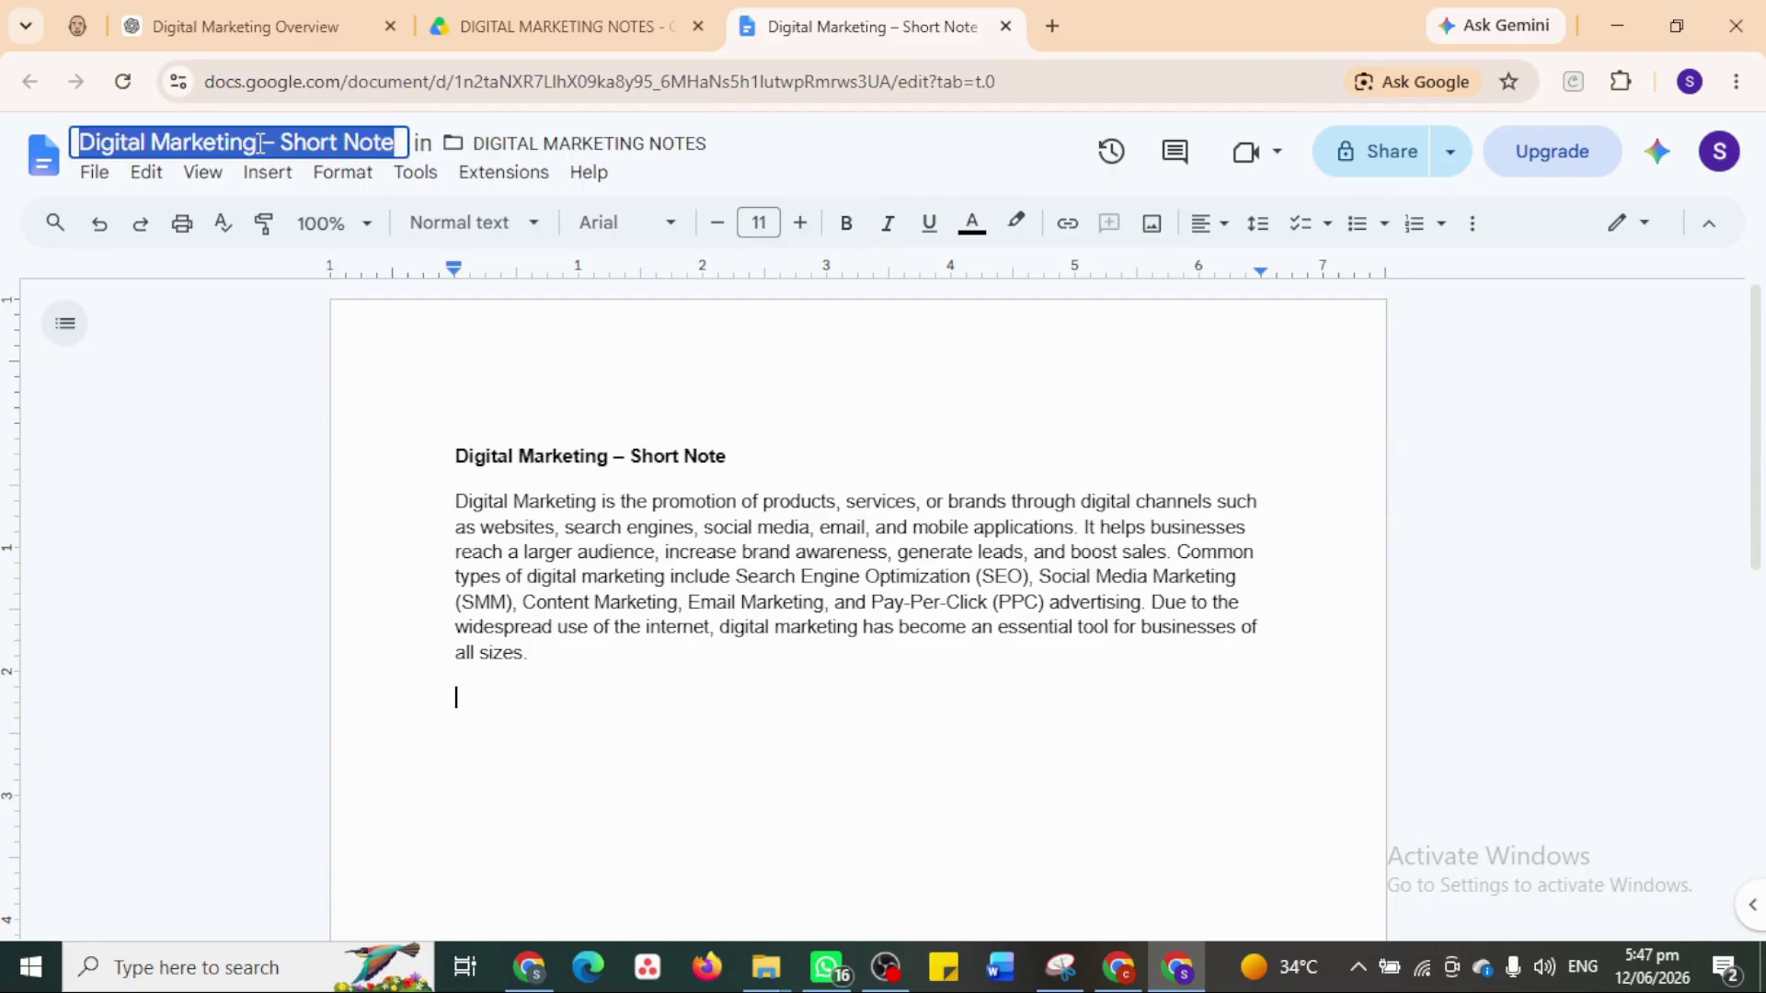
text(ASSIGN)
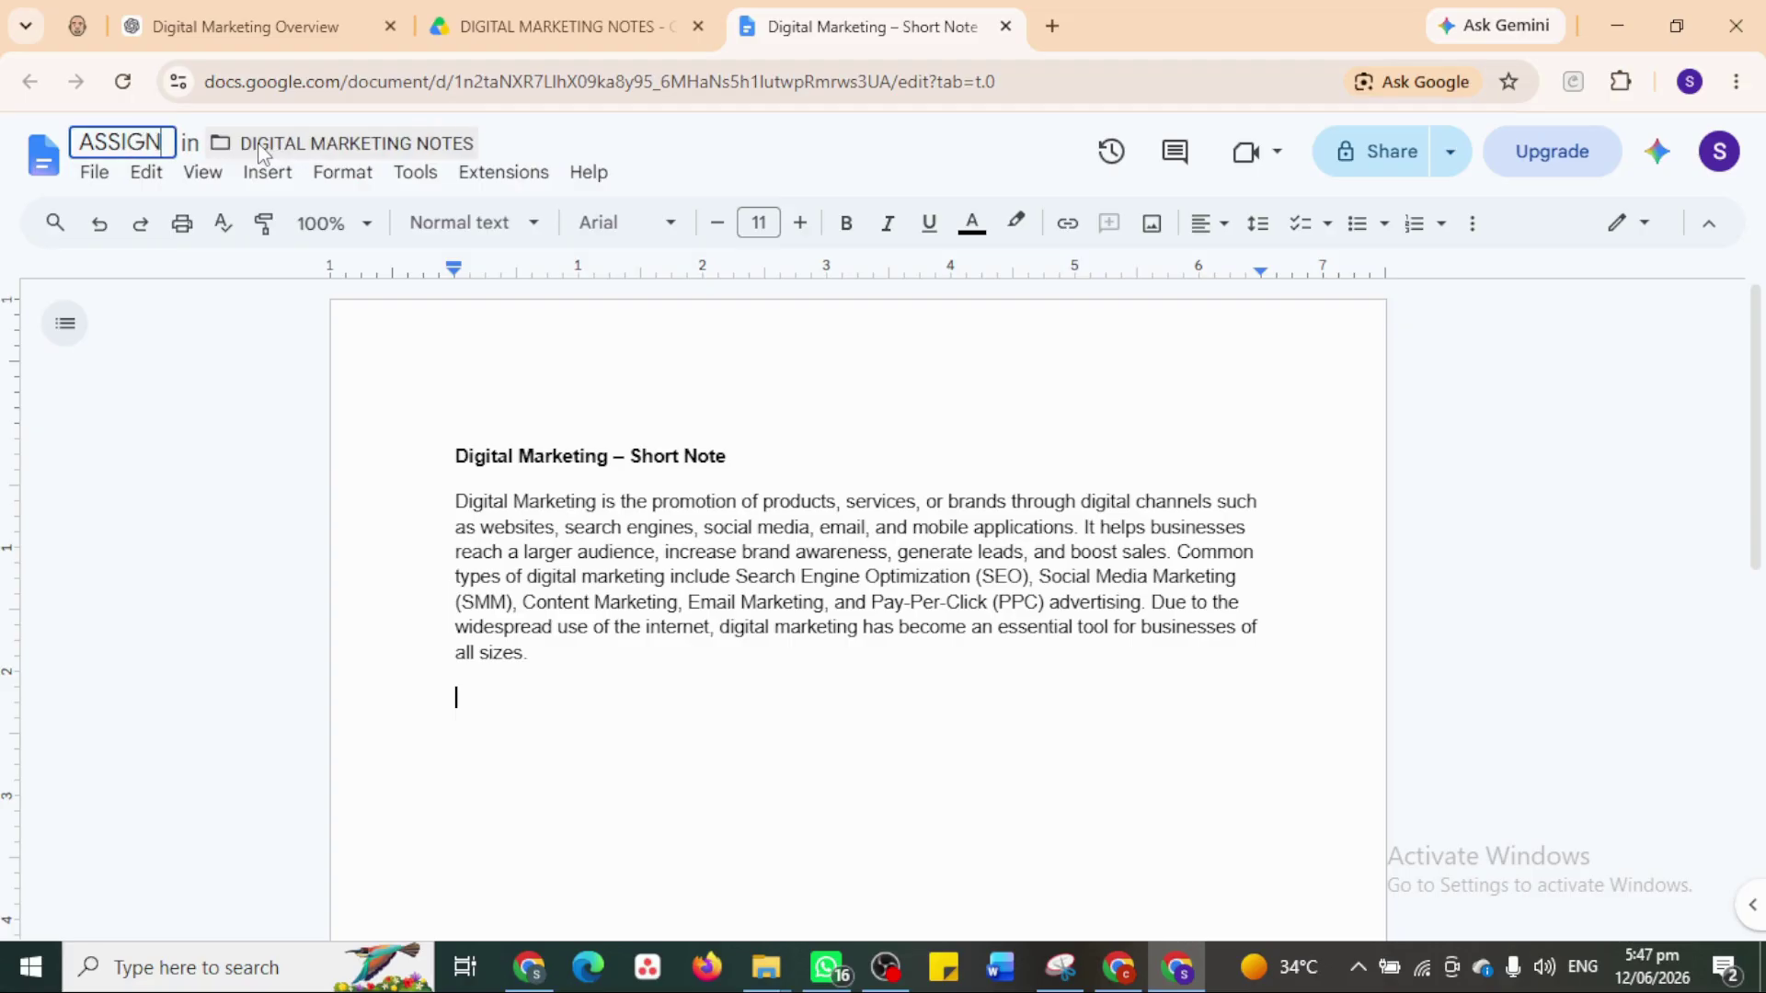
text(MENT NO 1)
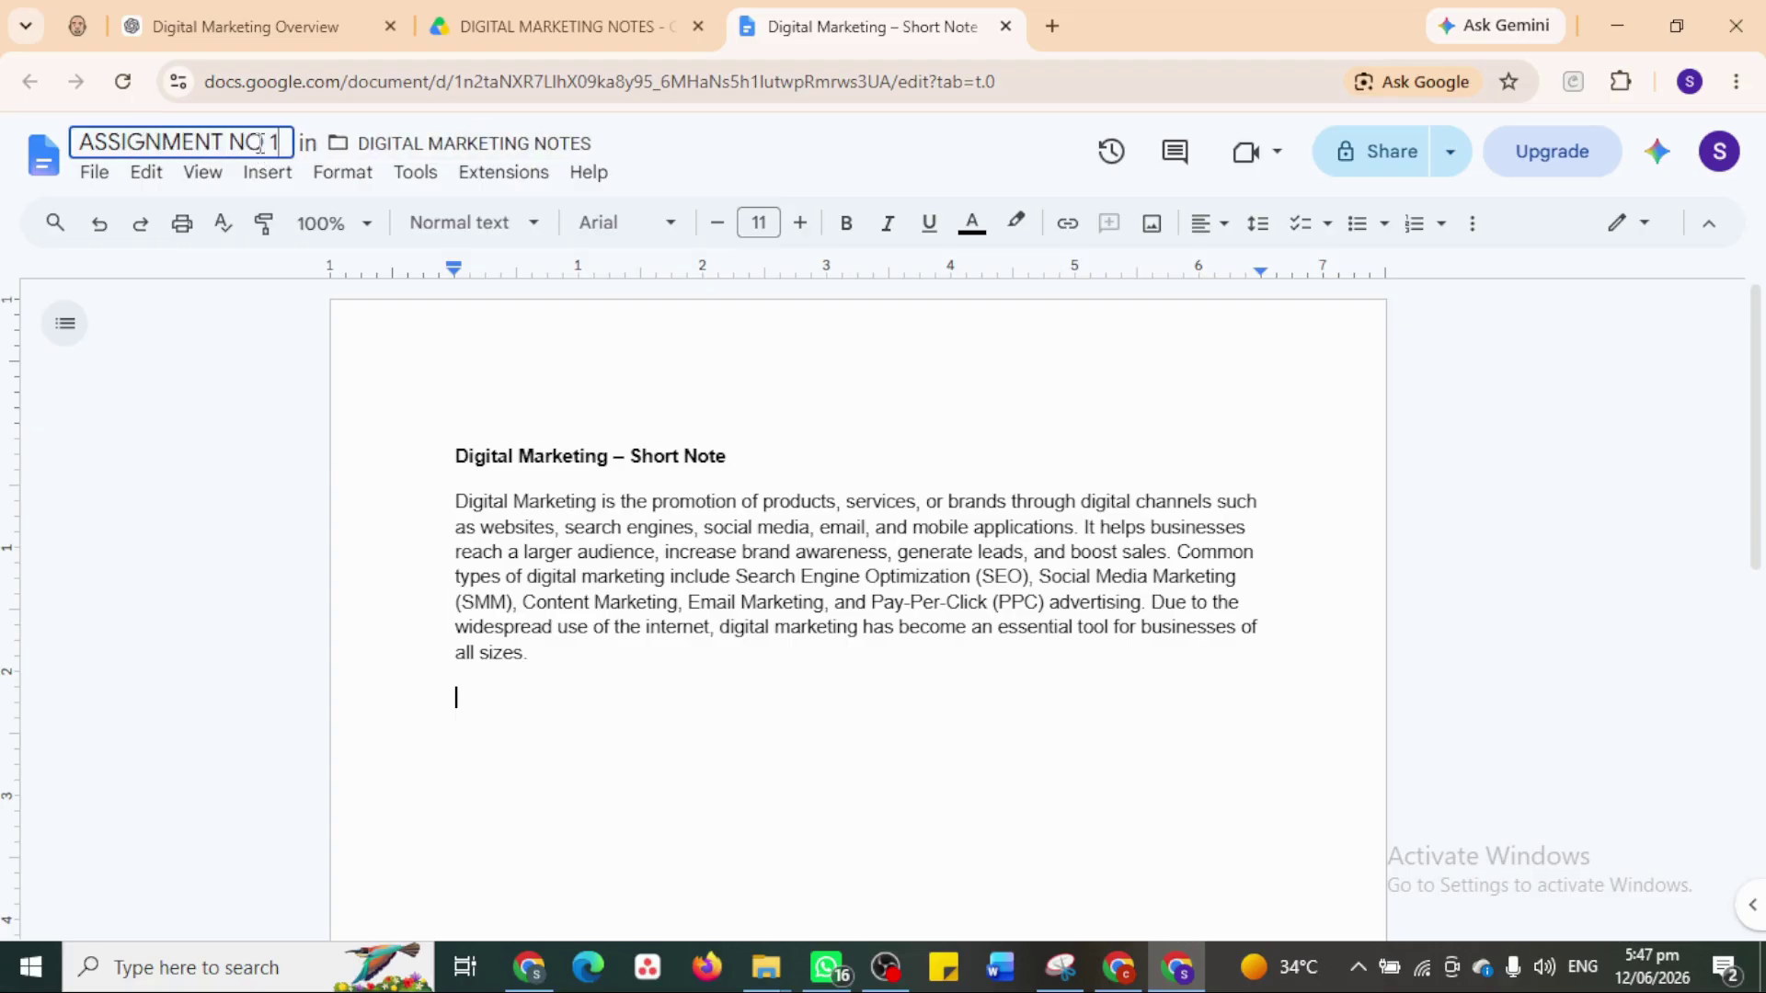
text(-DM)
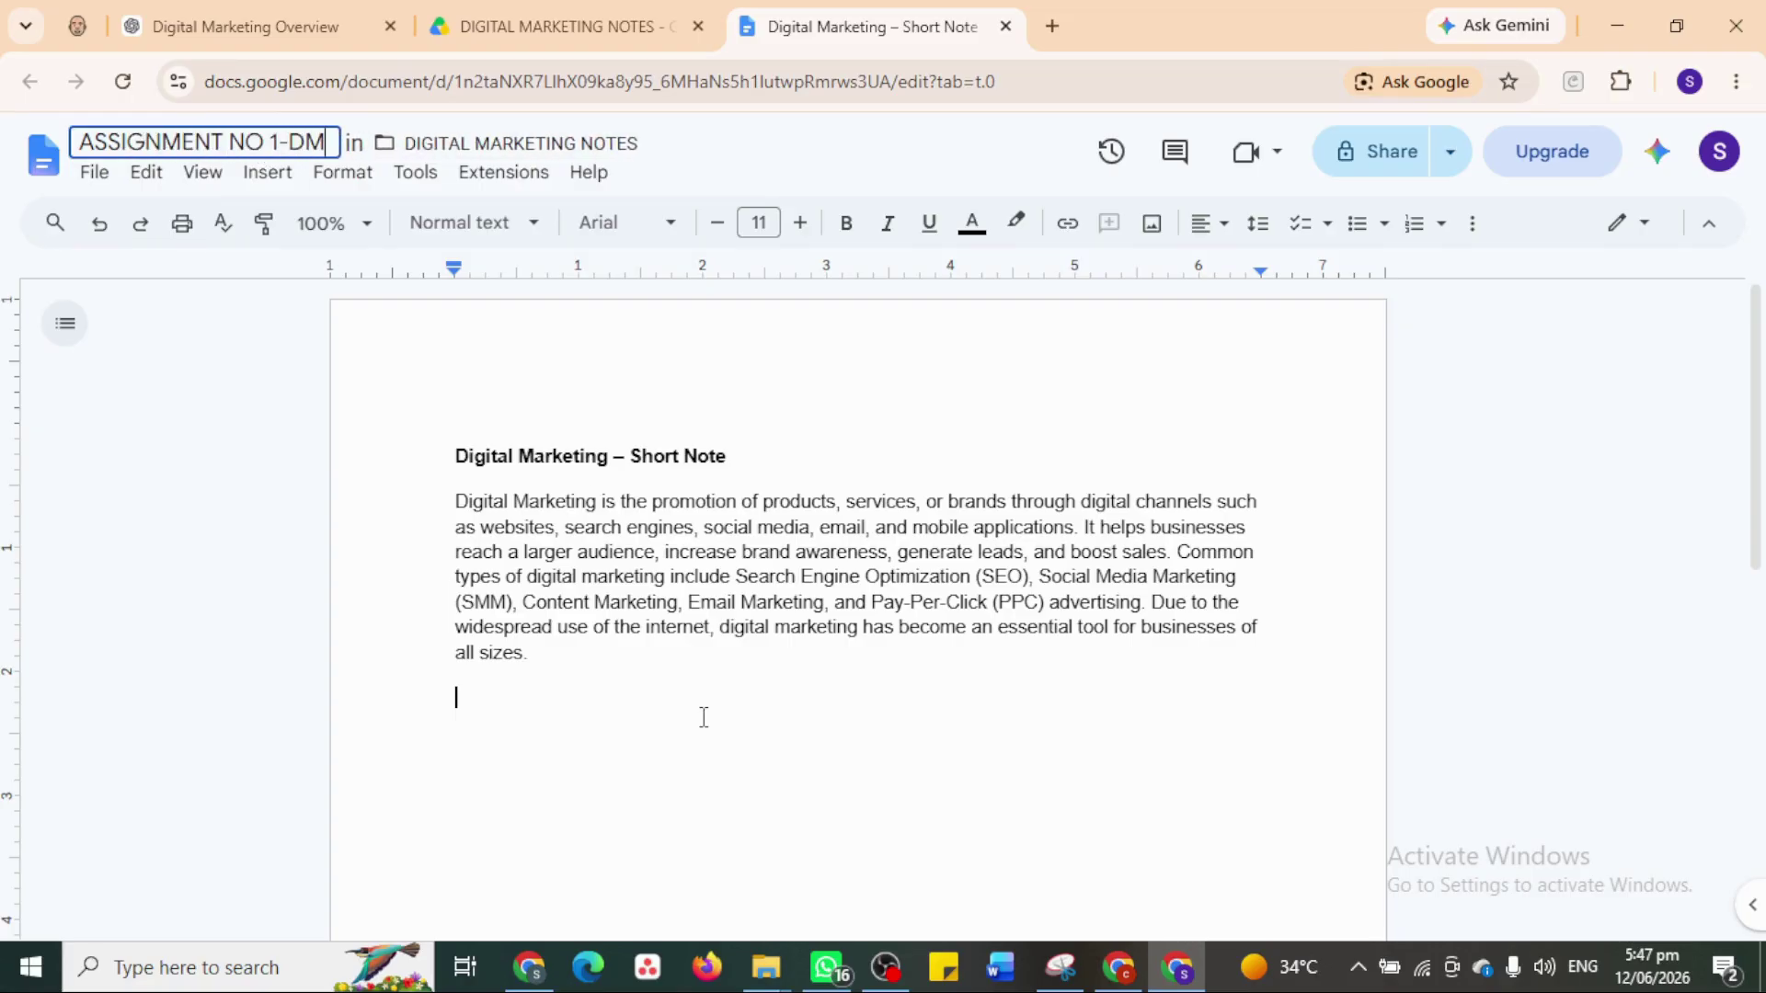
key(Return)
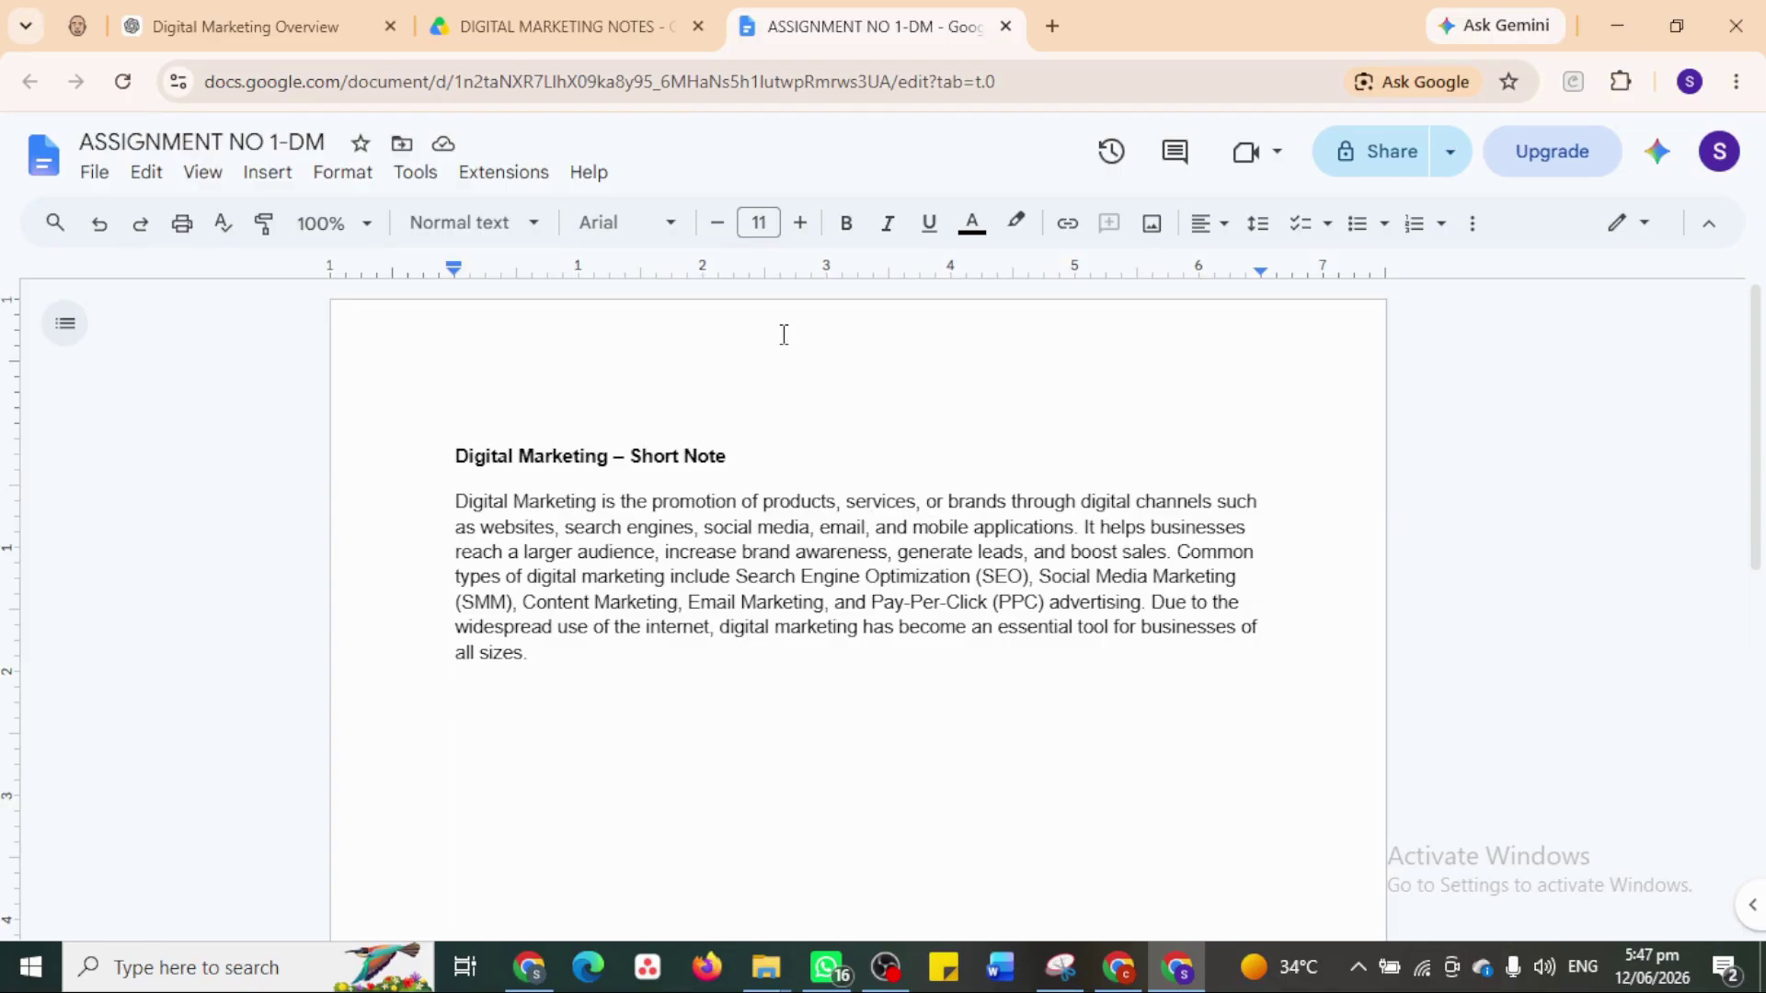
Download the assignment document as a PDF and open the downloaded ASSIGNMENT NO 1-DM file from the Downloads folder to check it
click(622, 738)
click(95, 175)
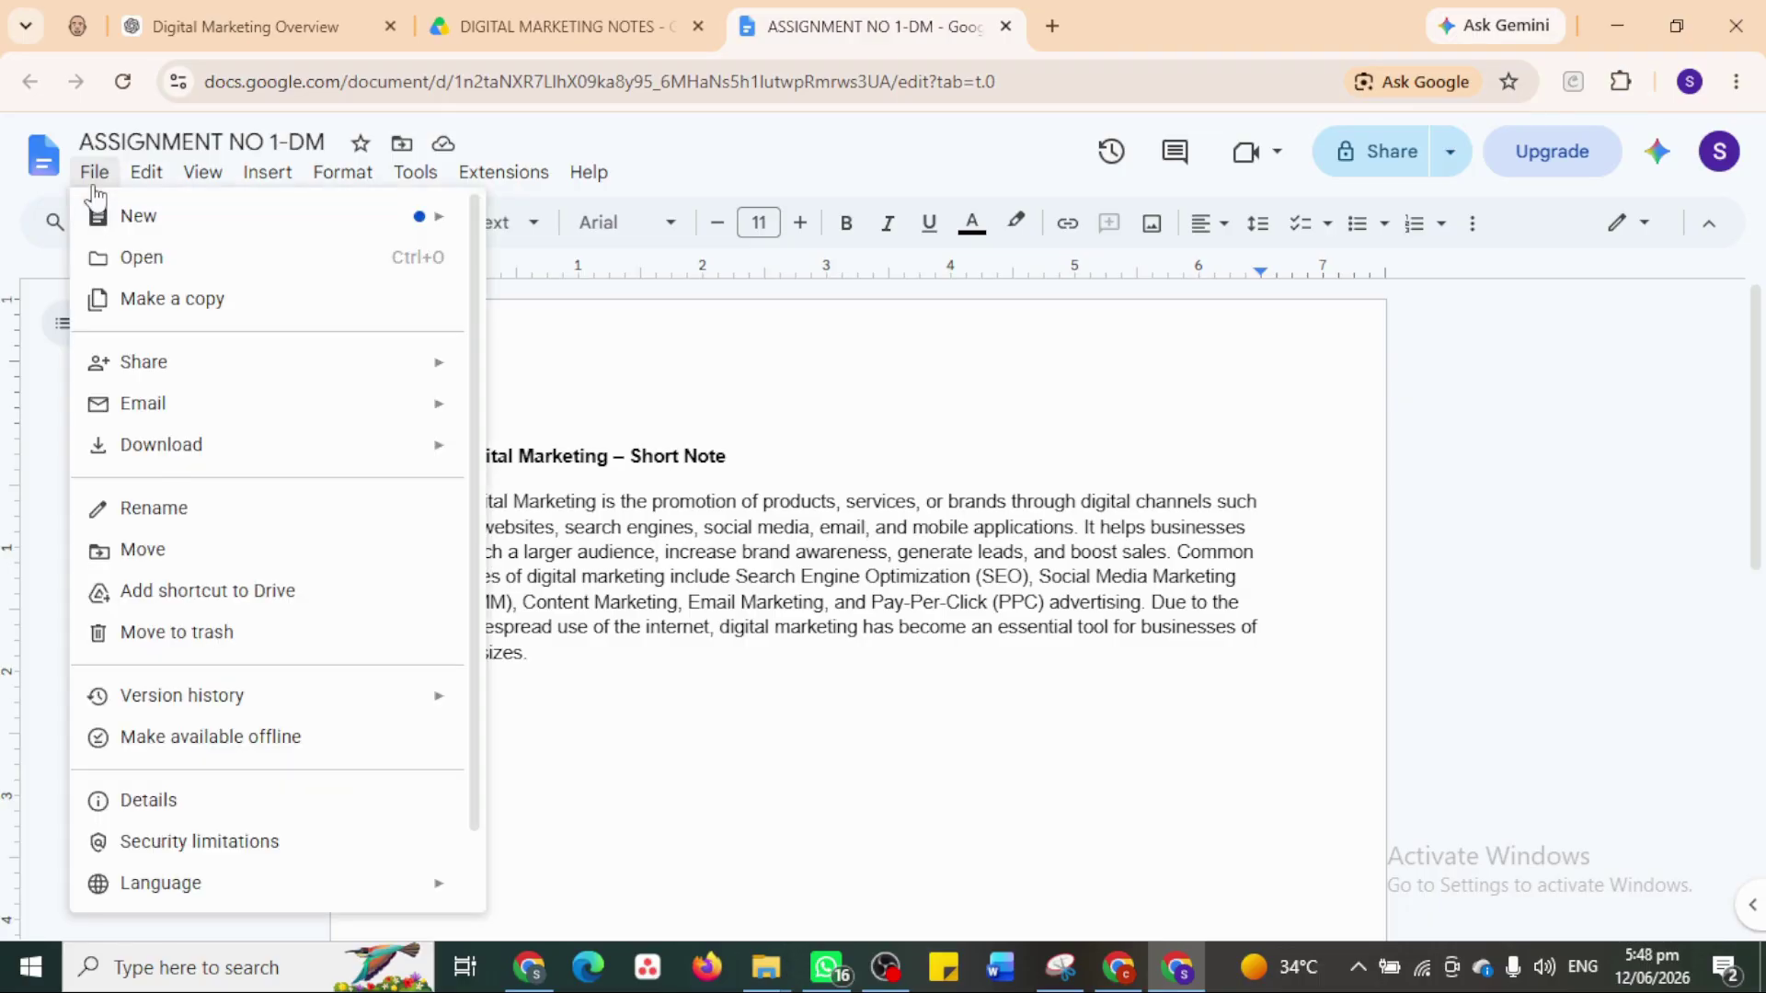
mouse_move(177, 445)
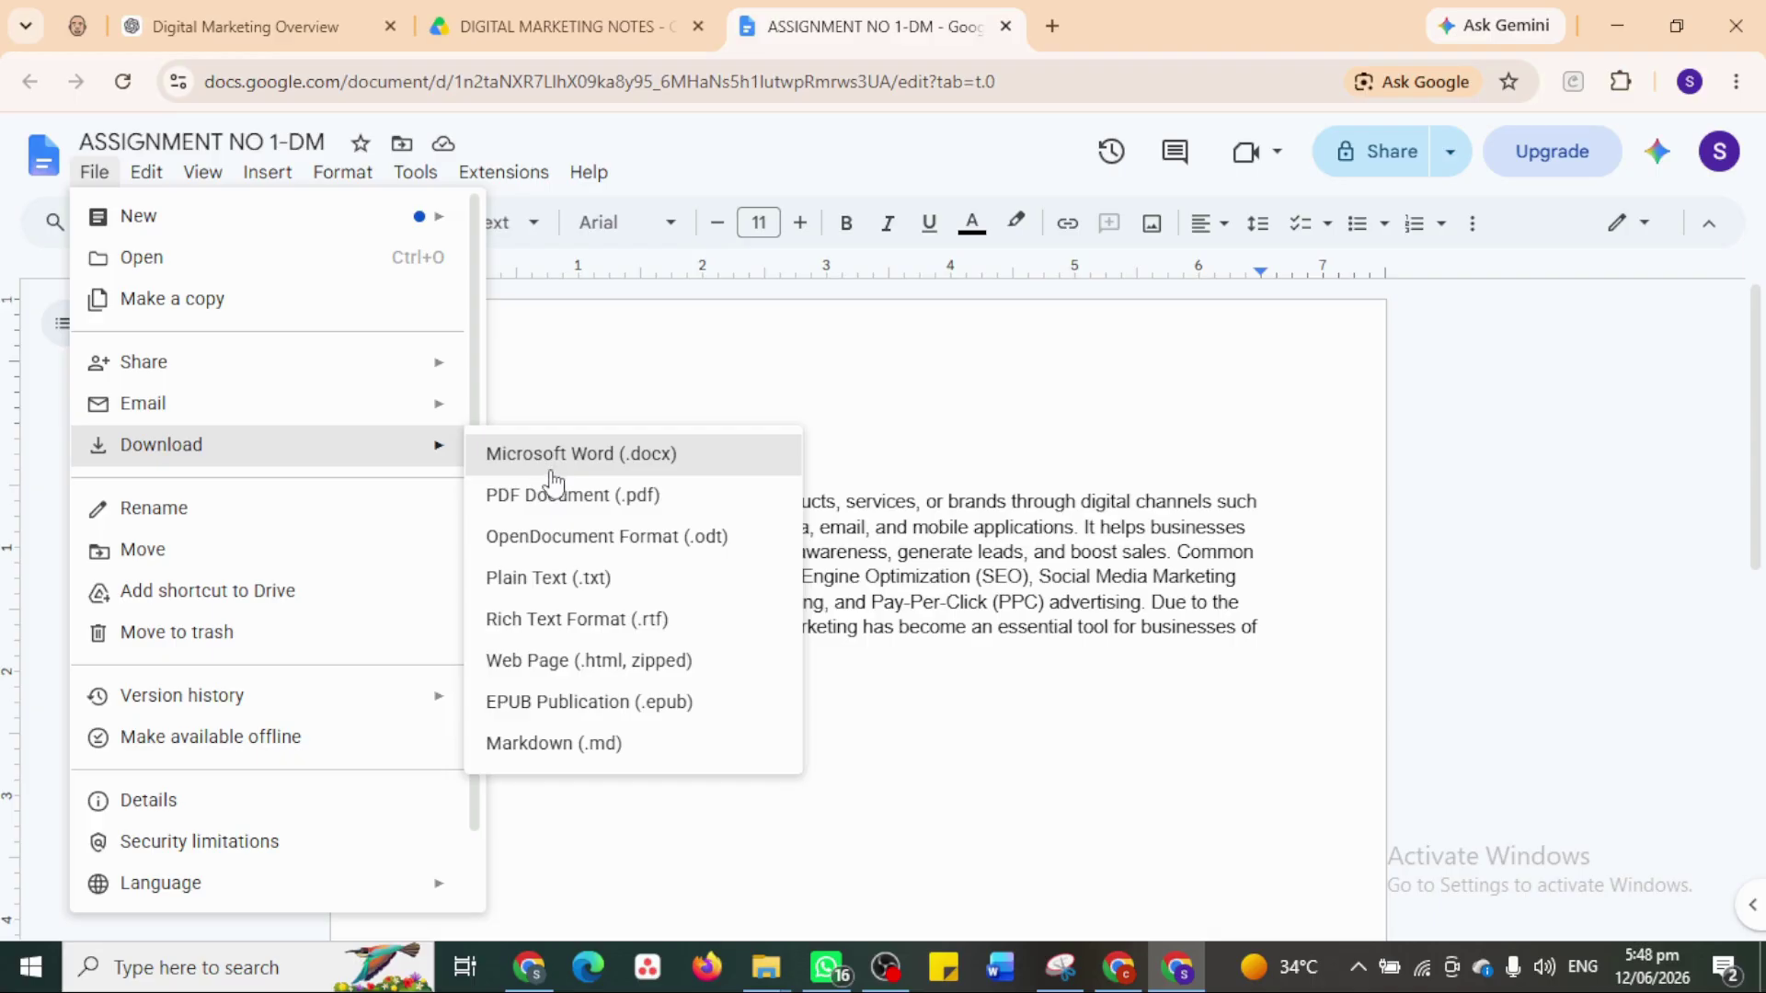
click(533, 497)
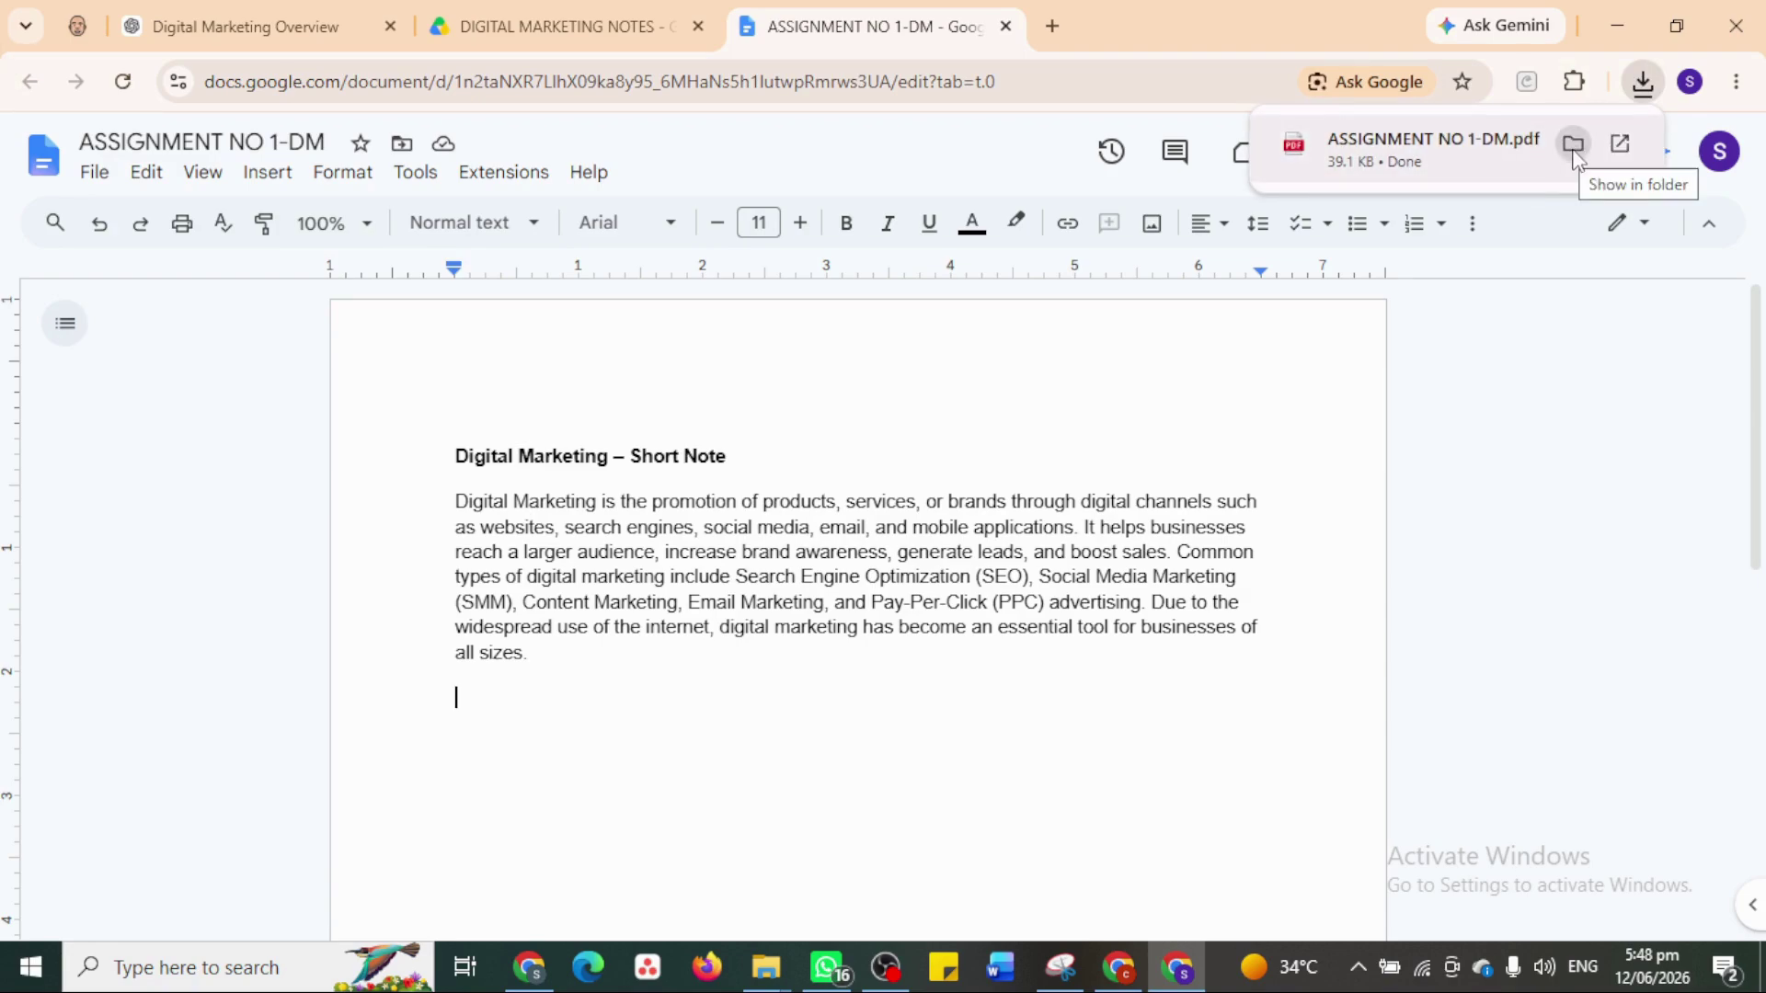
click(1573, 146)
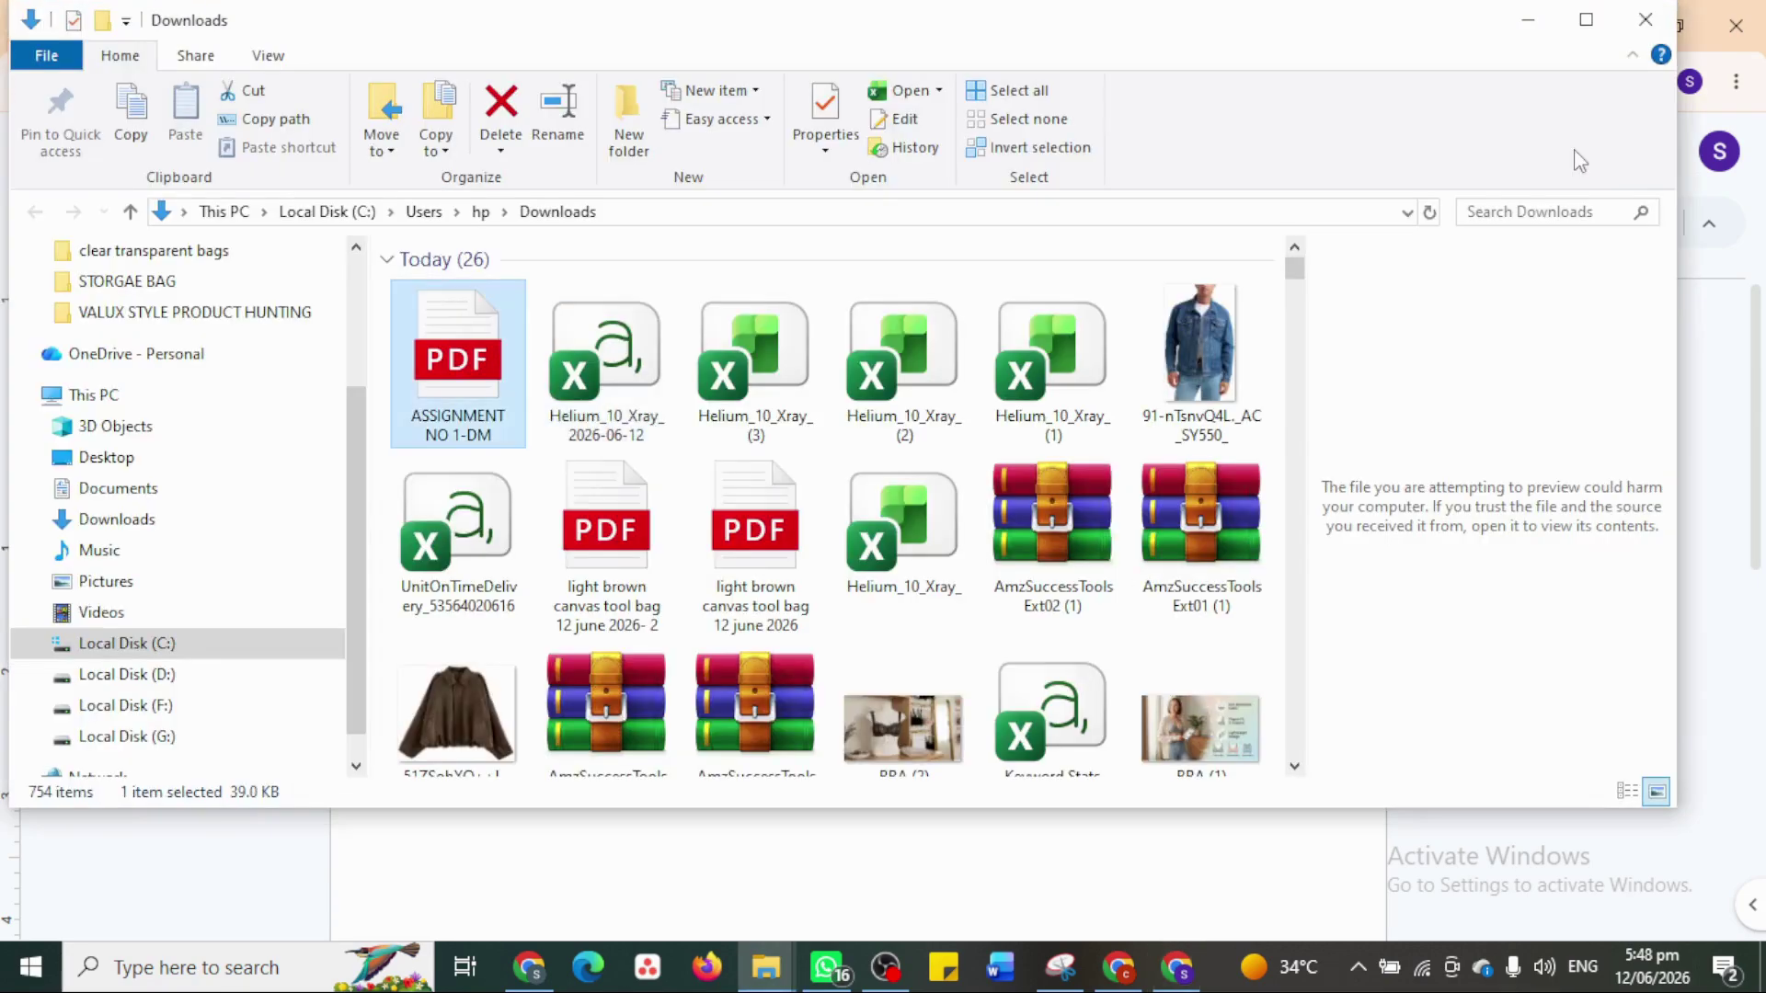
double_click(443, 415)
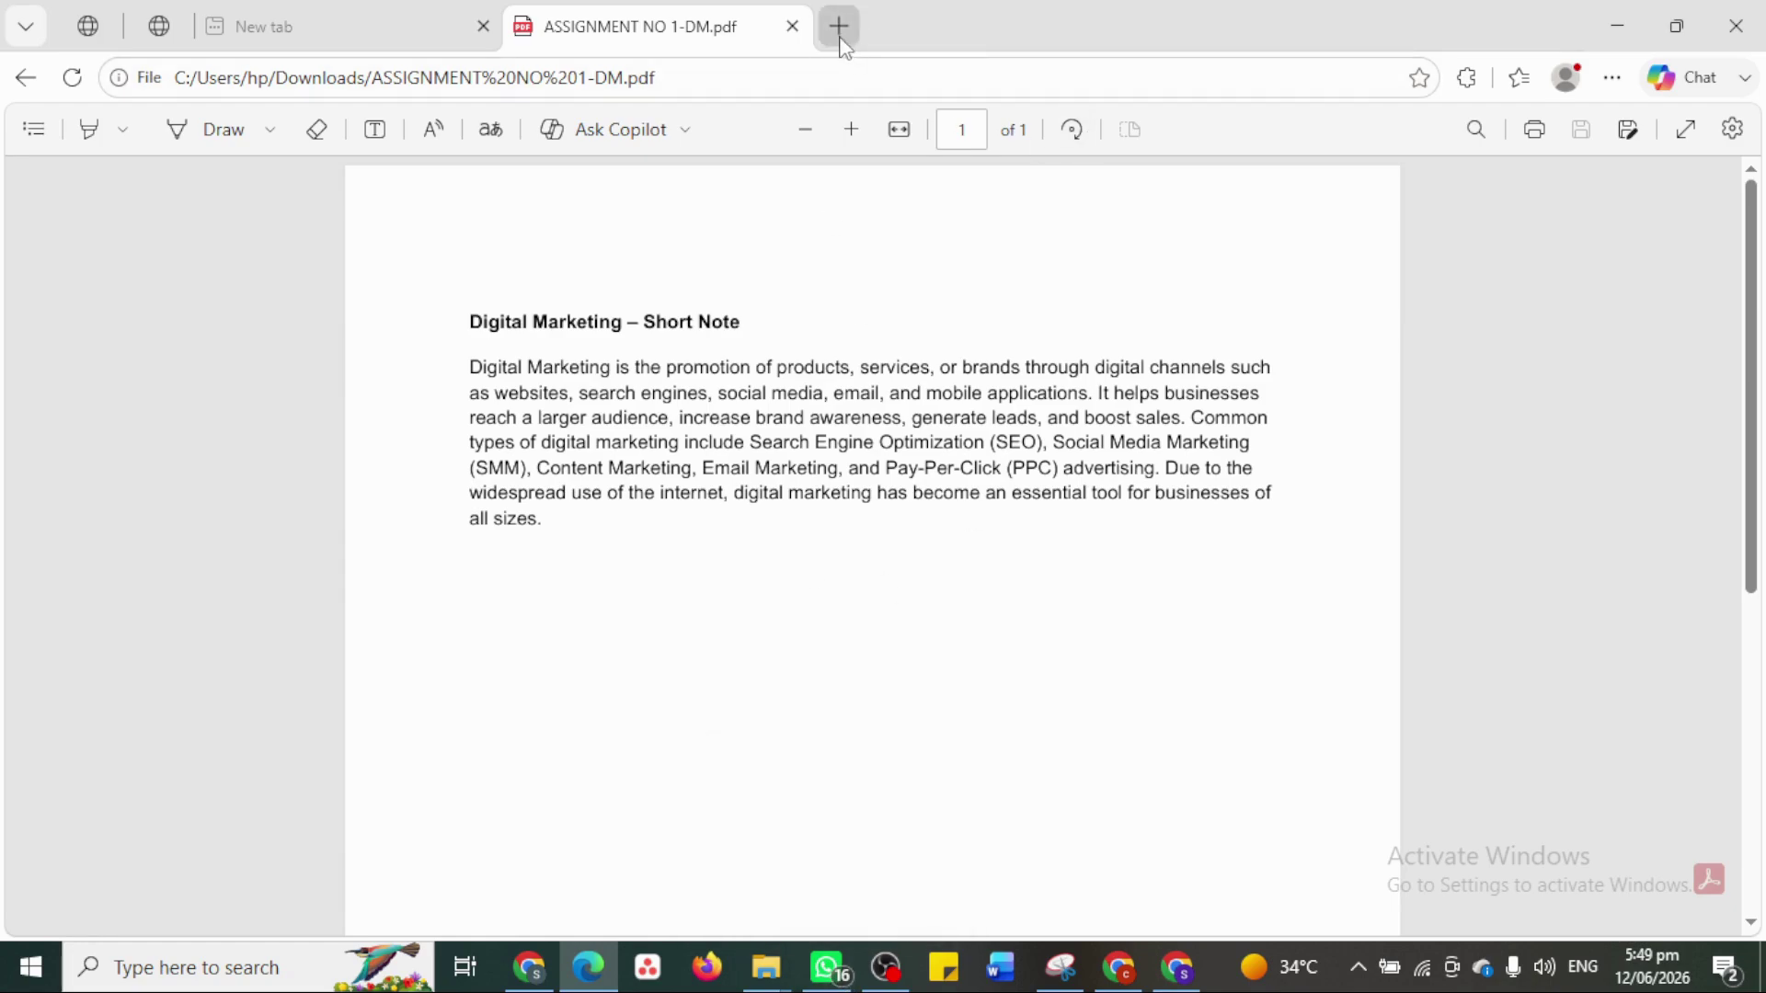
Switch back to Chrome, open Gmail in a new tab and start composing a new message
click(1170, 981)
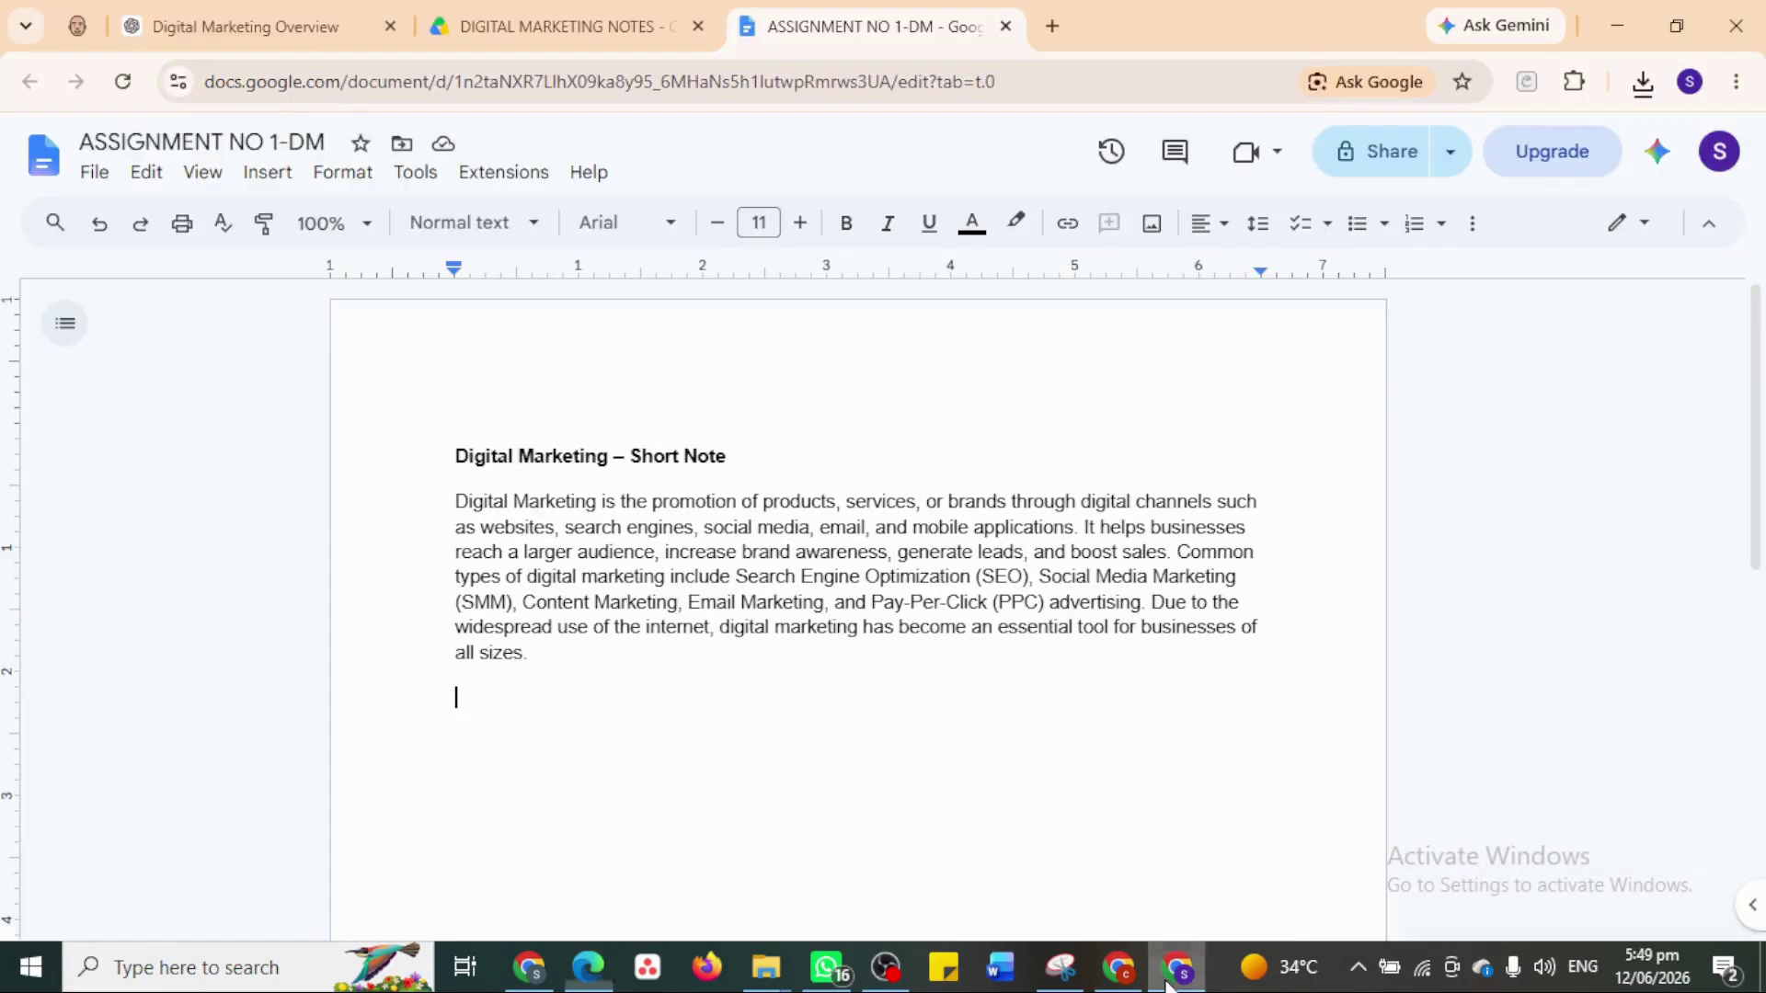
click(1052, 25)
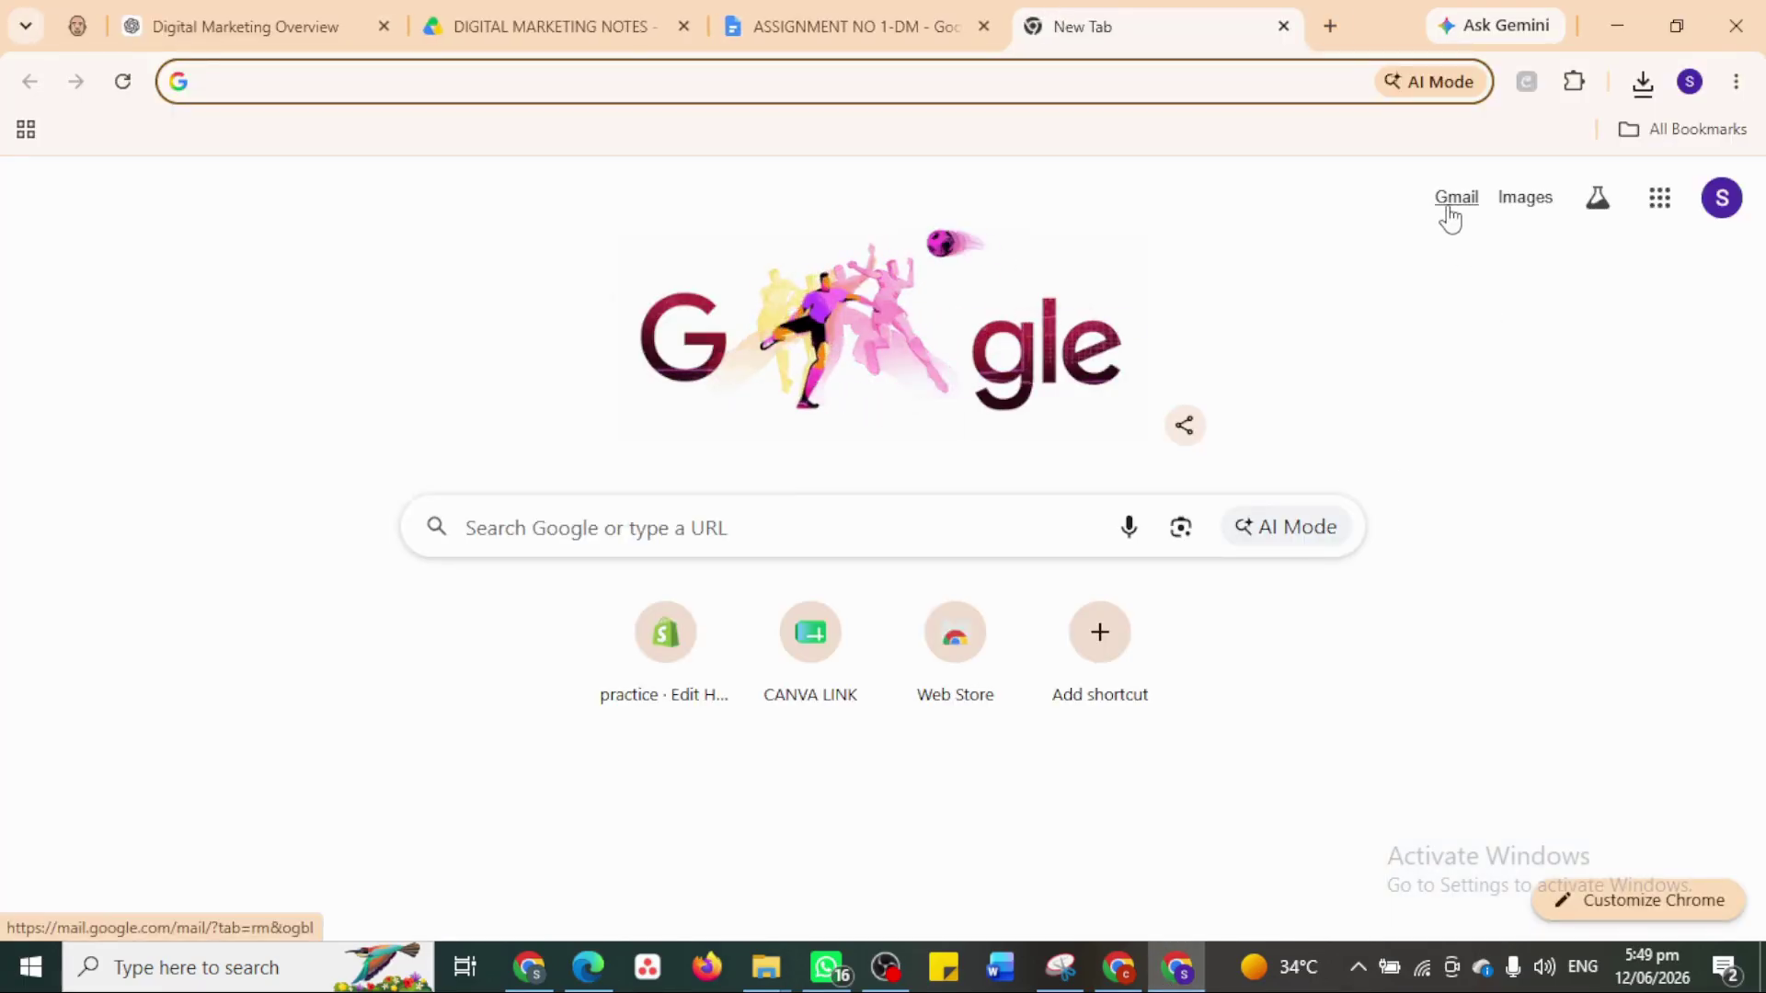
click(1448, 211)
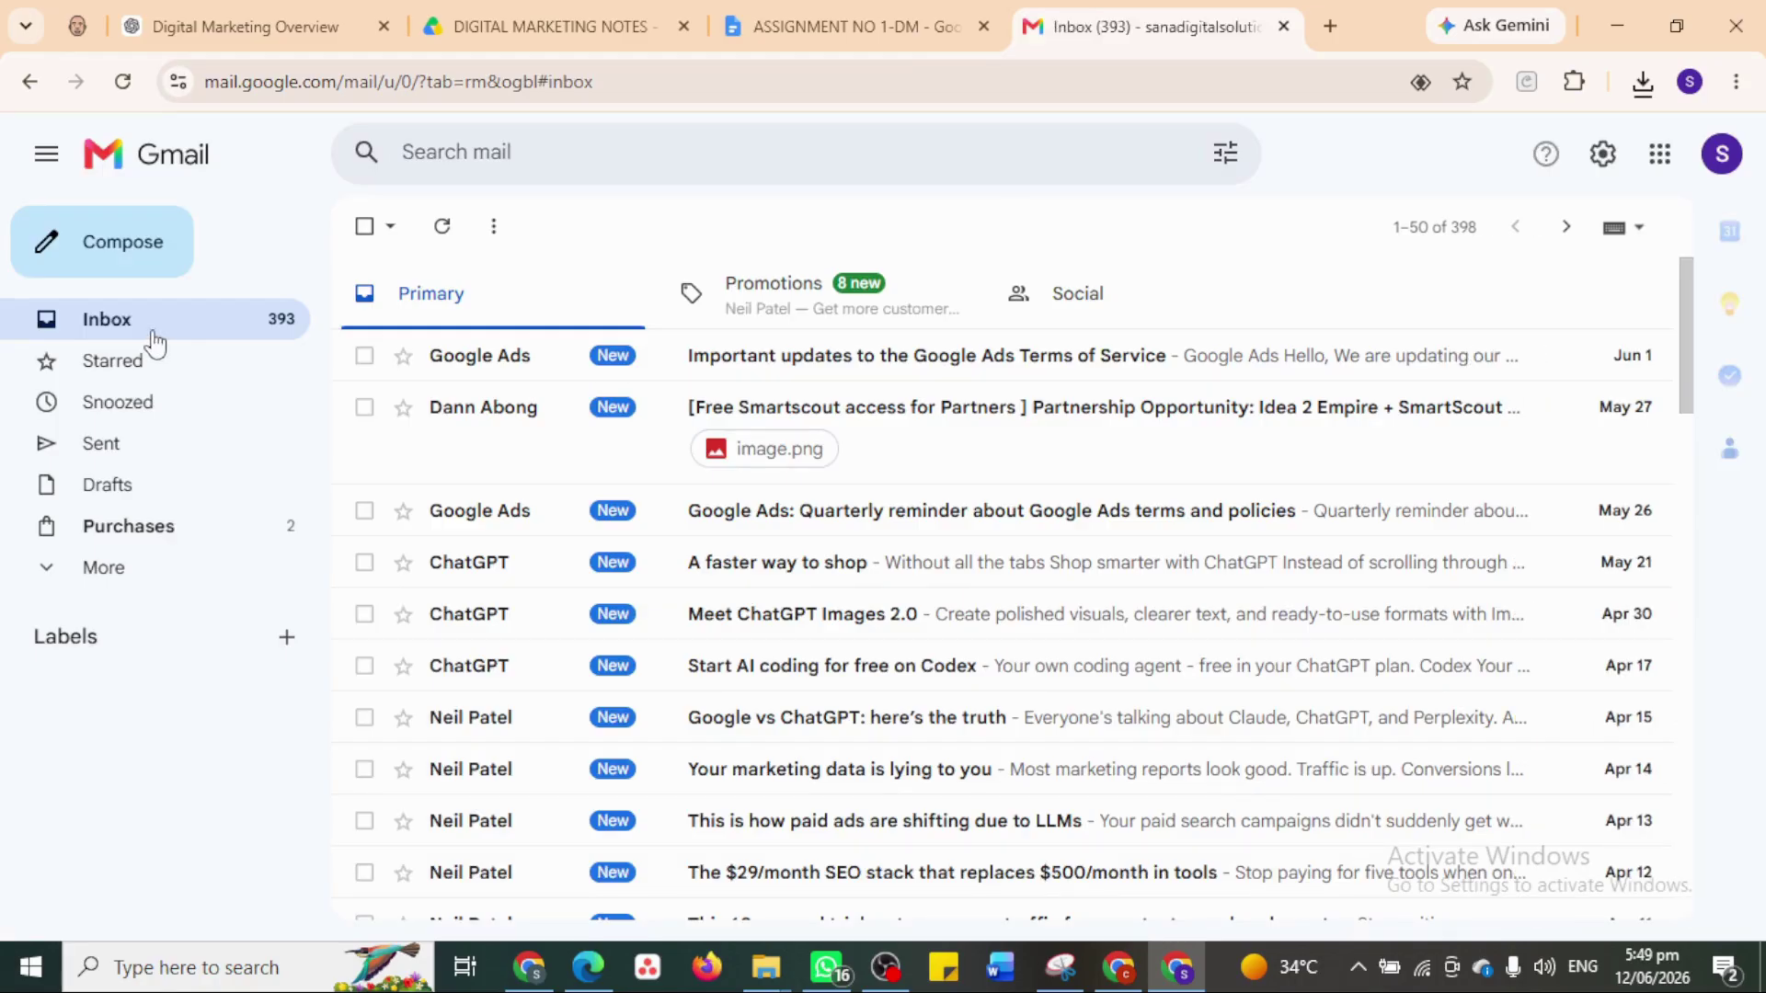
click(114, 244)
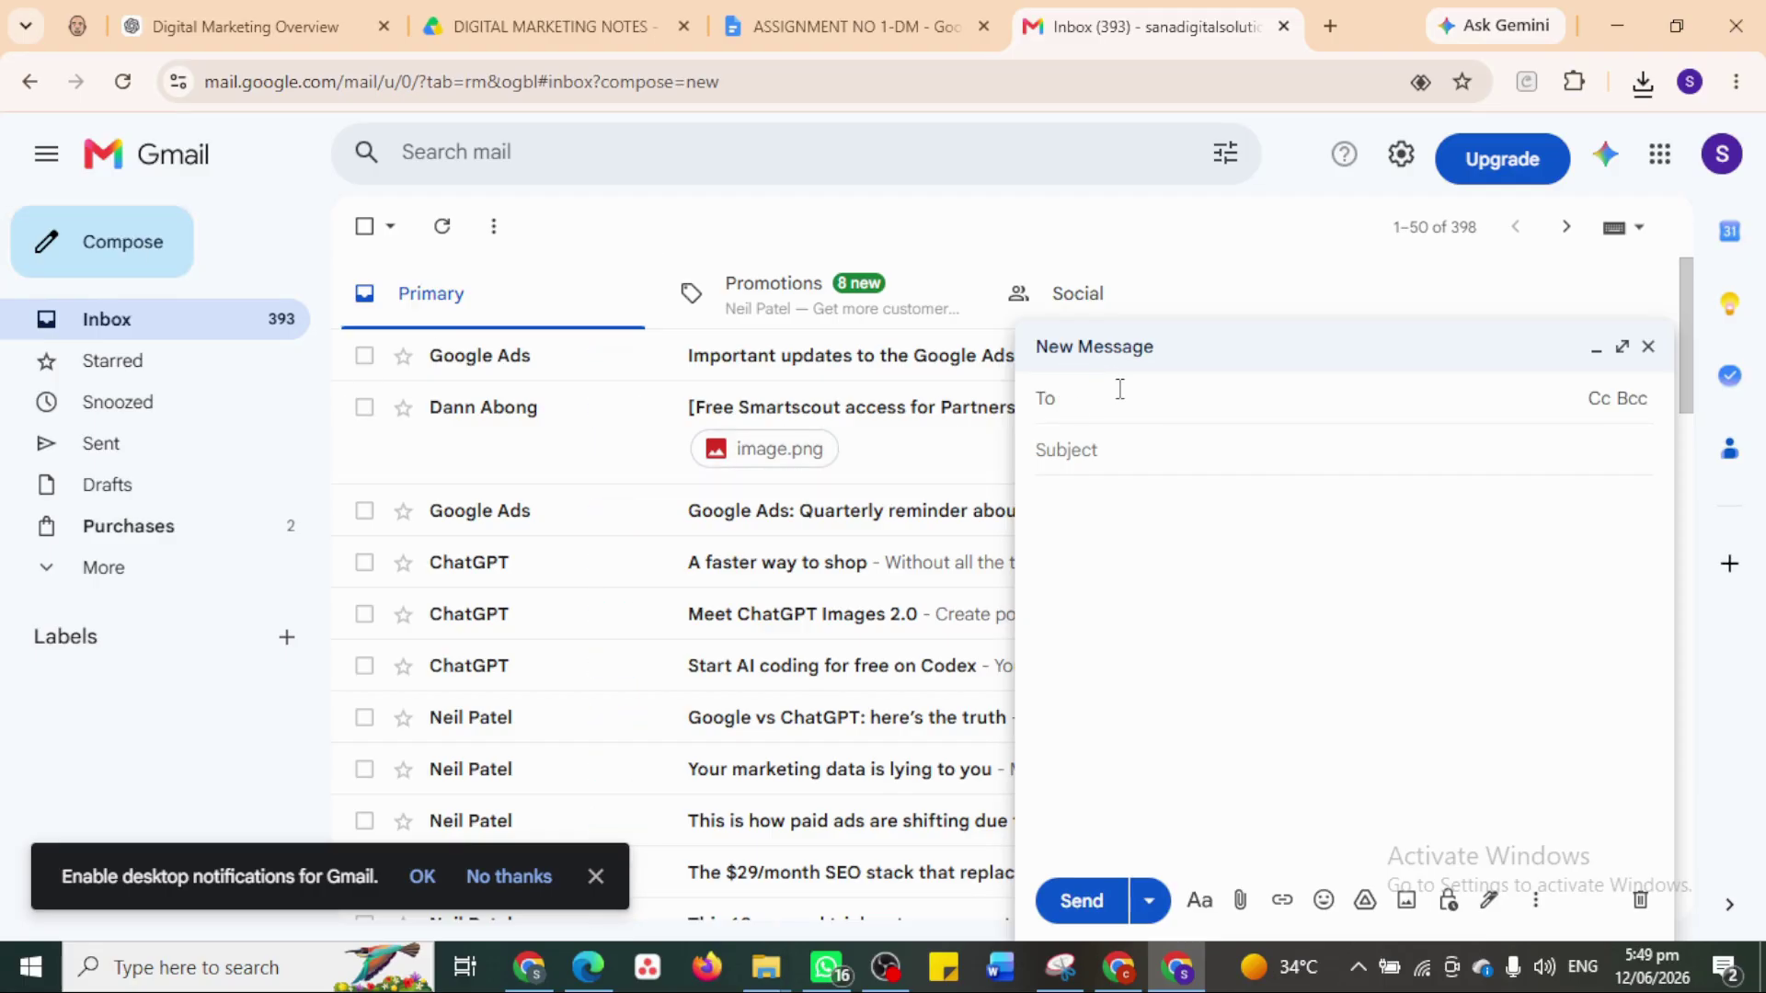
Set the email subject to "ASSIGNMENT NO 1" and attach the ASSIGNMENT NO 1-DM PDF from the Downloads folder
click(1108, 458)
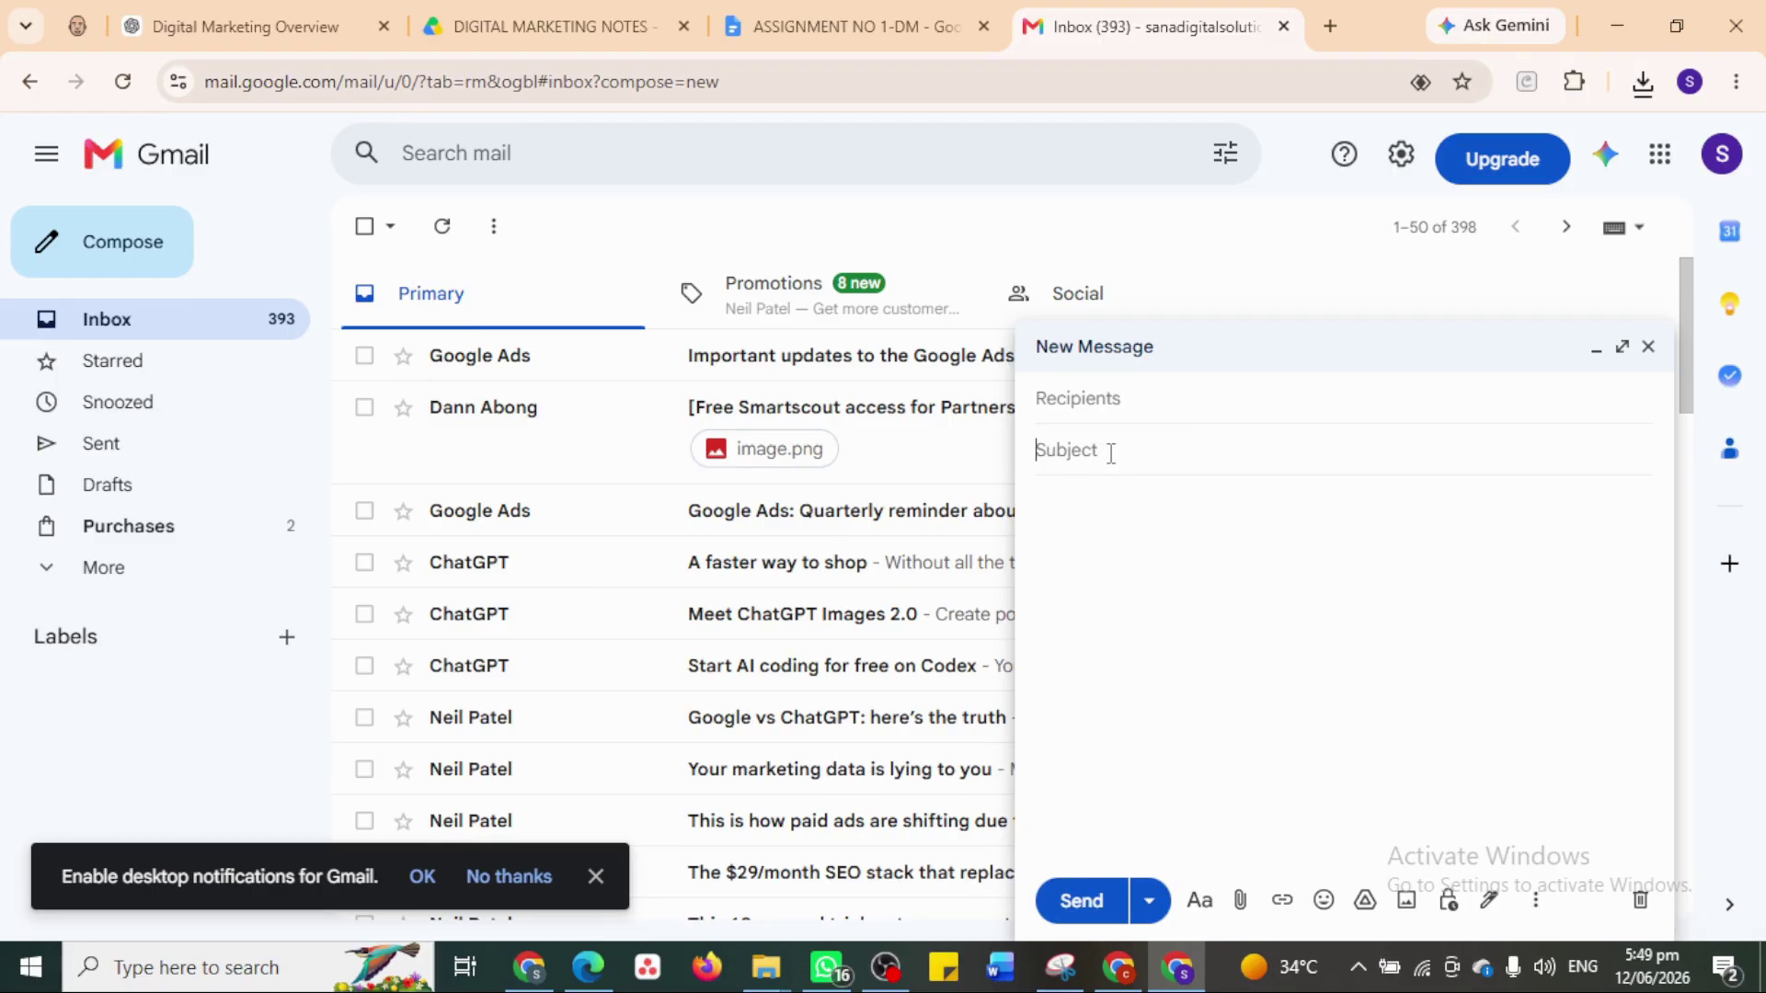
text(ASSIGNMENT NO 1)
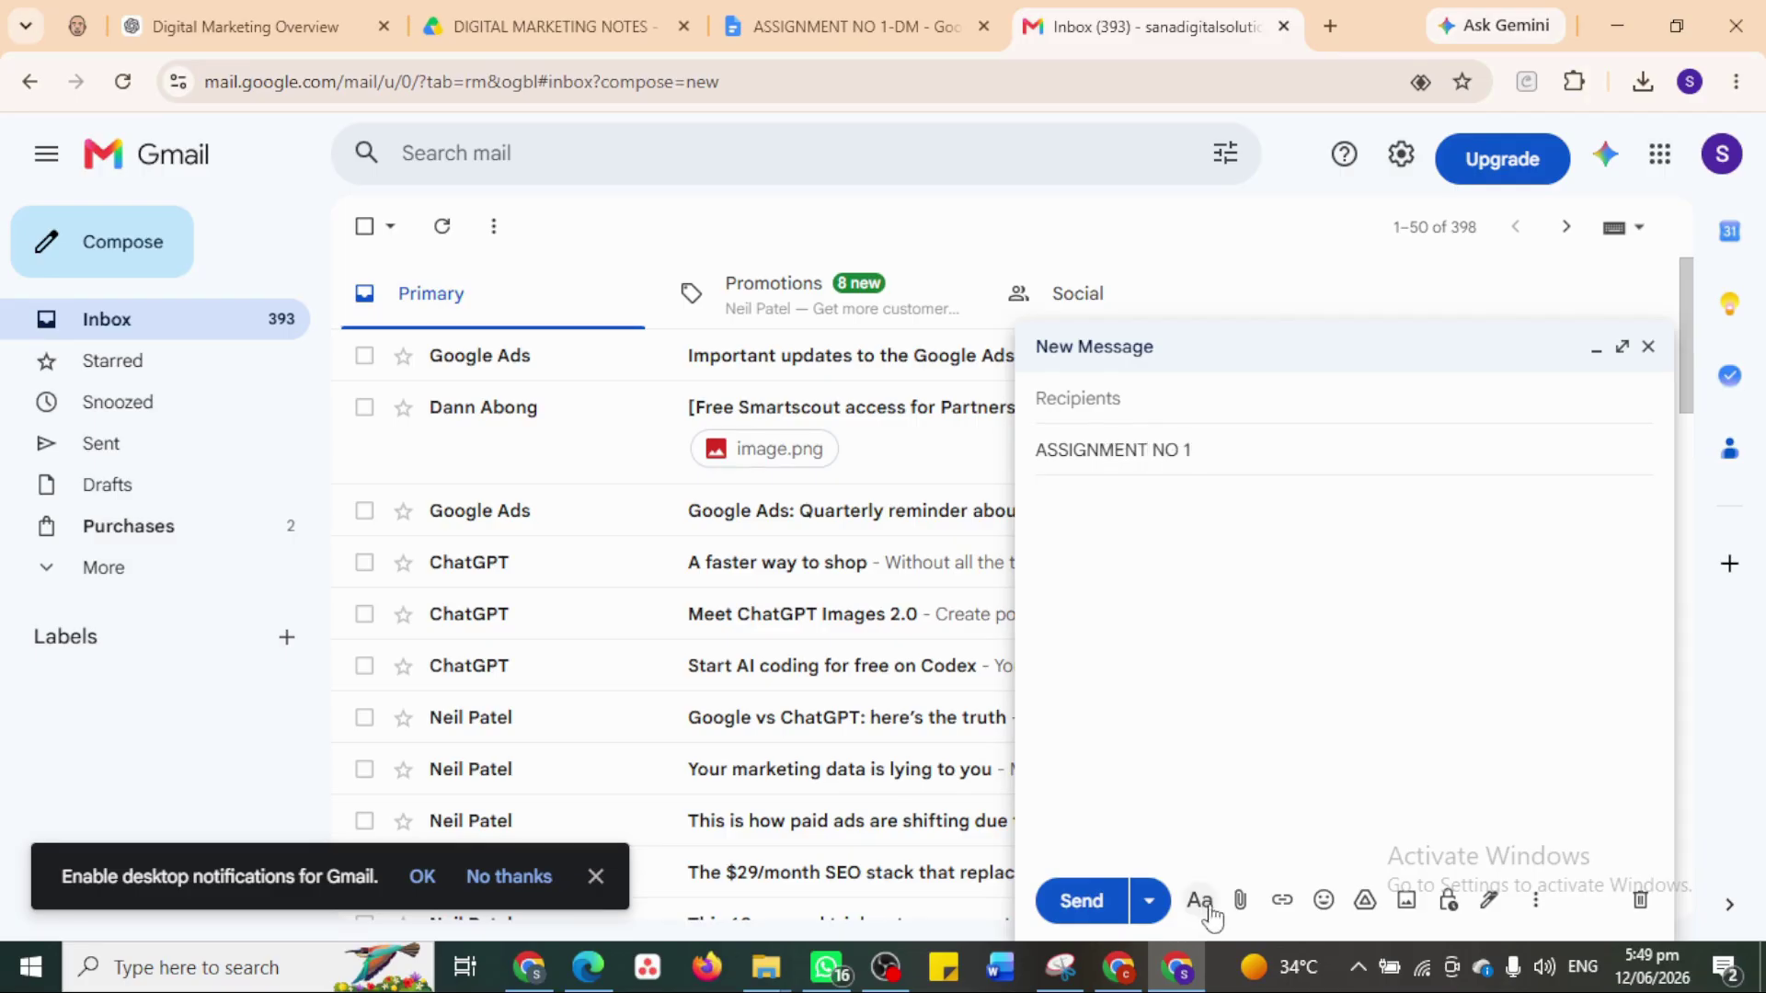
click(1236, 903)
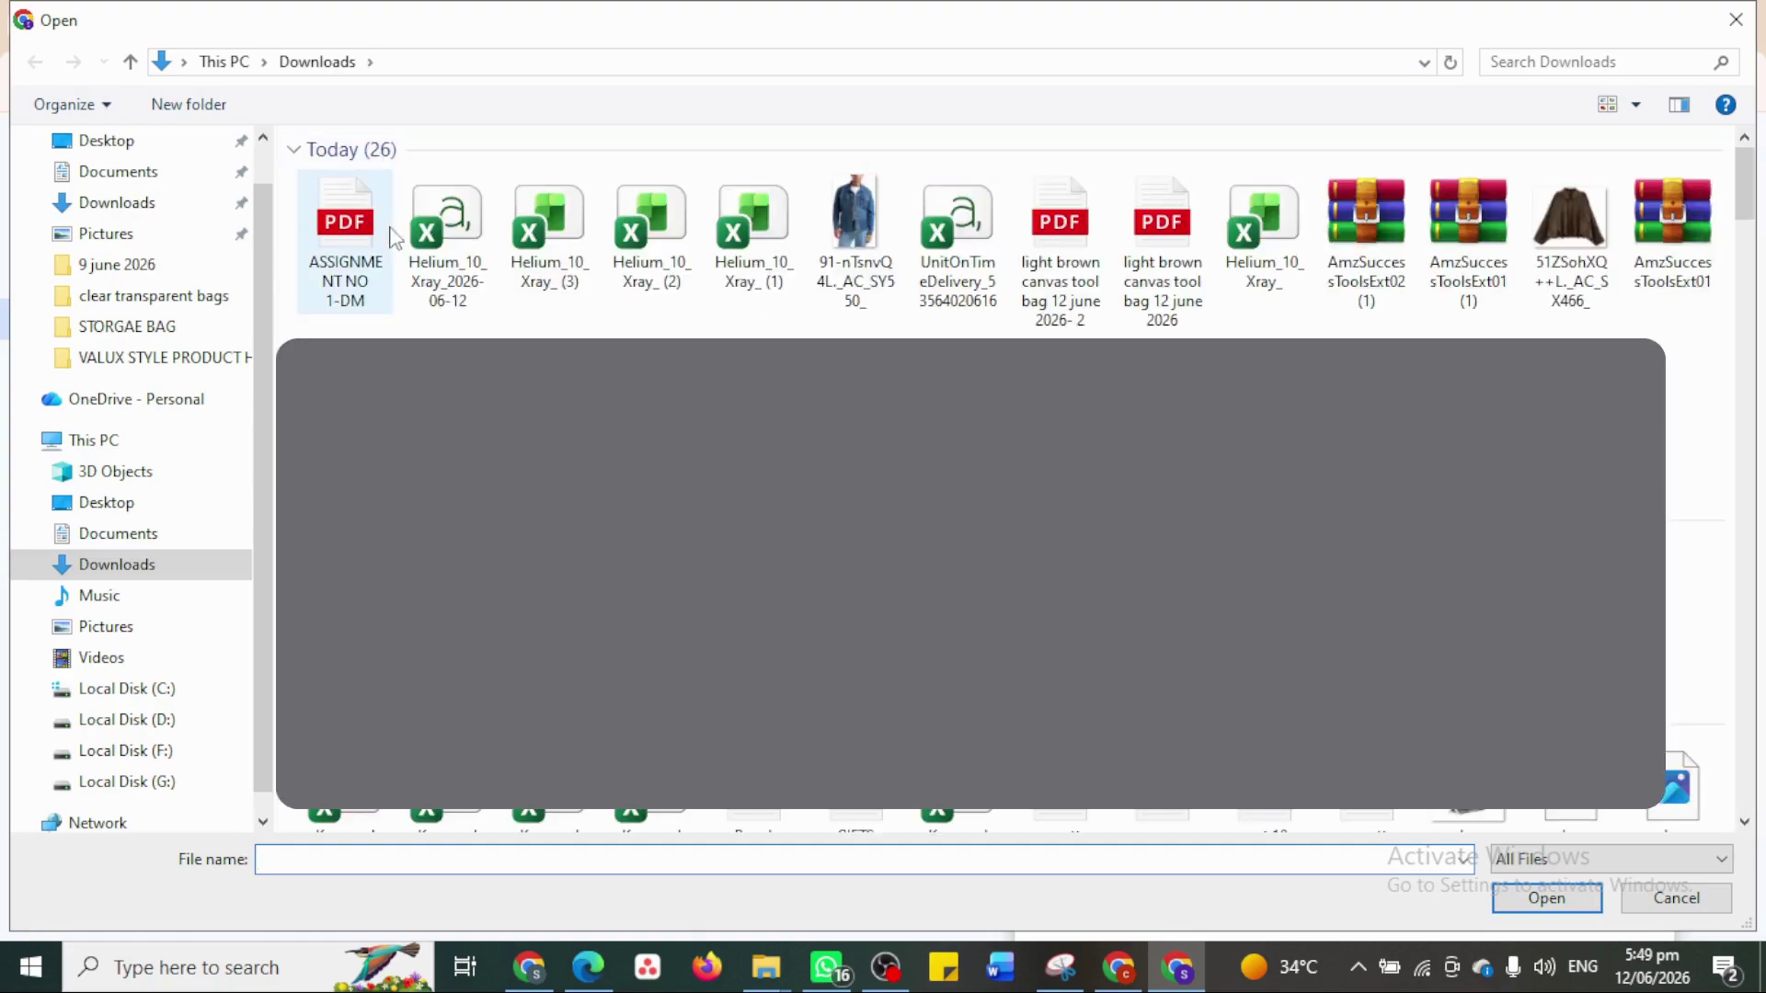
double_click(345, 234)
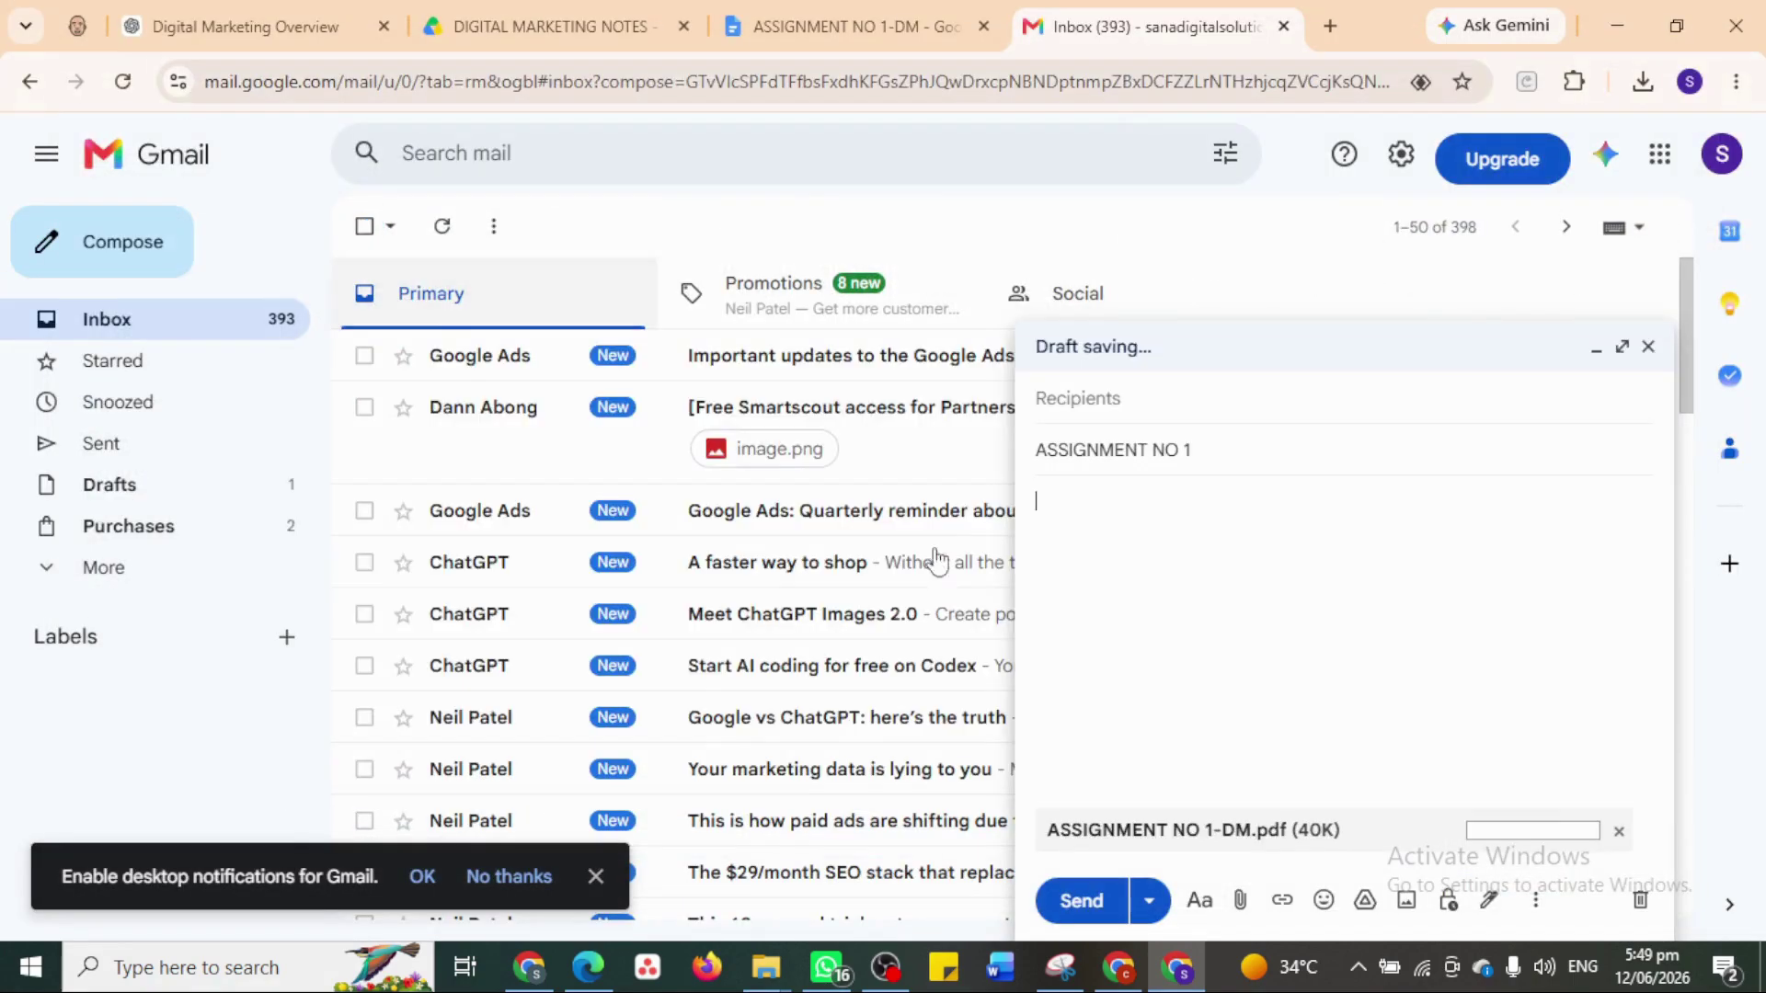